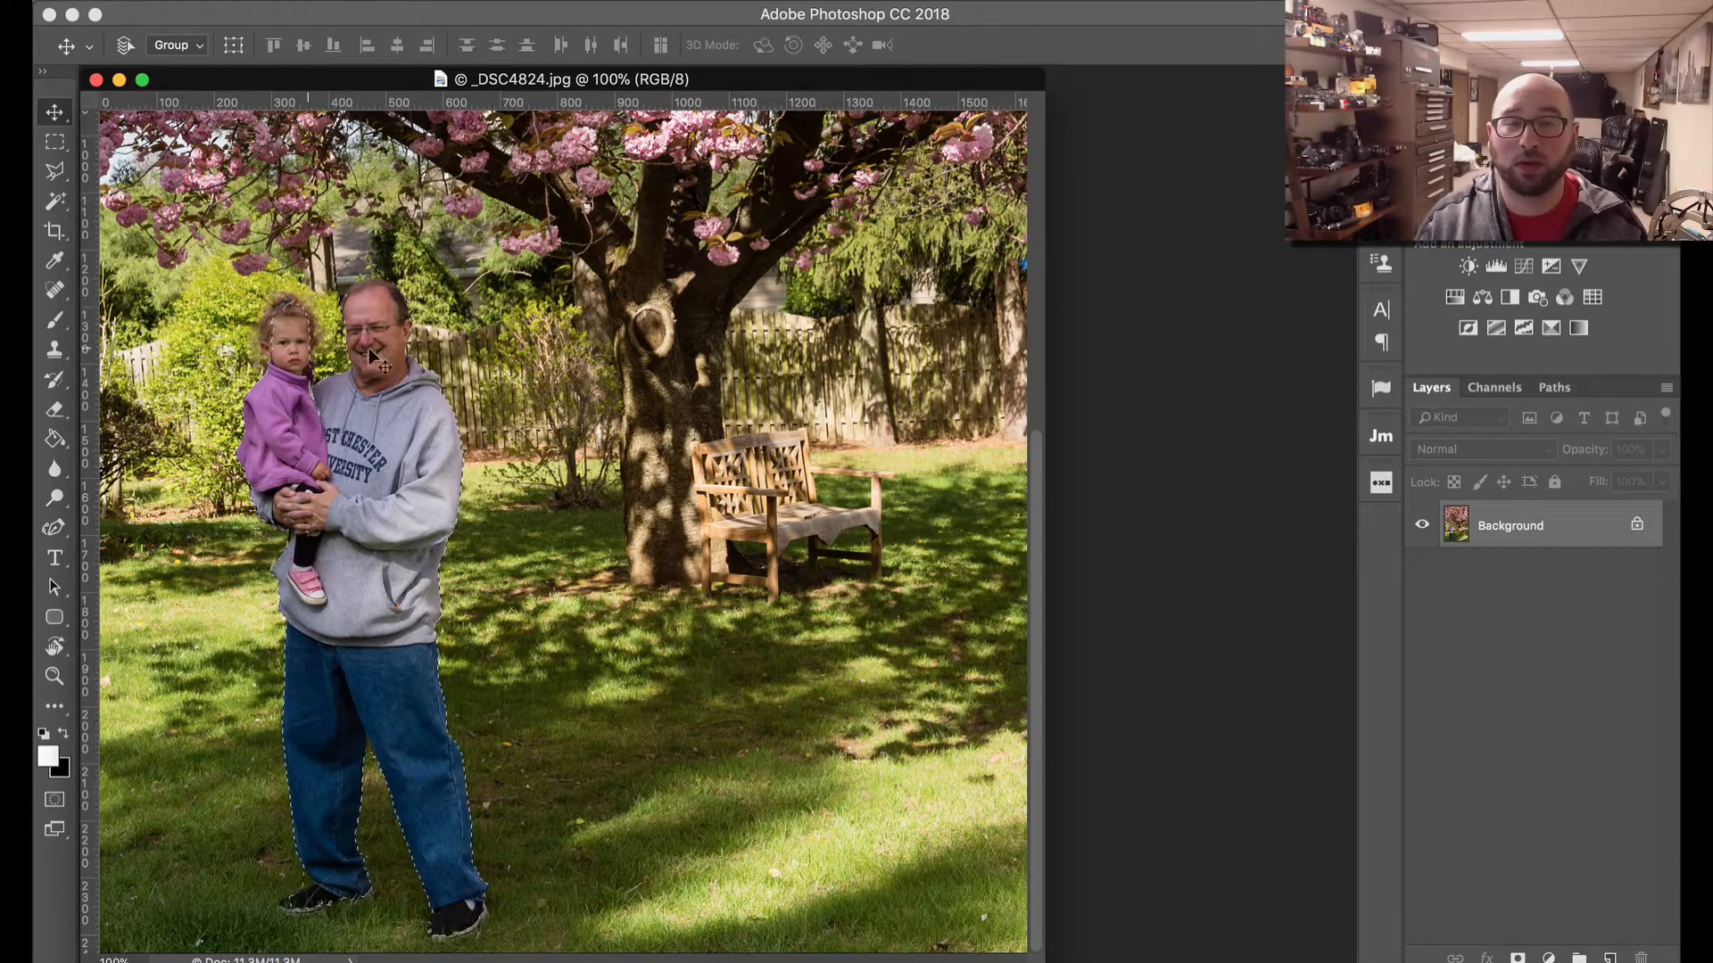
Step: Examine the selection outline around the man's jeans and shoes in the garden photo at close range
{"action": "key", "text": "super+minus"}
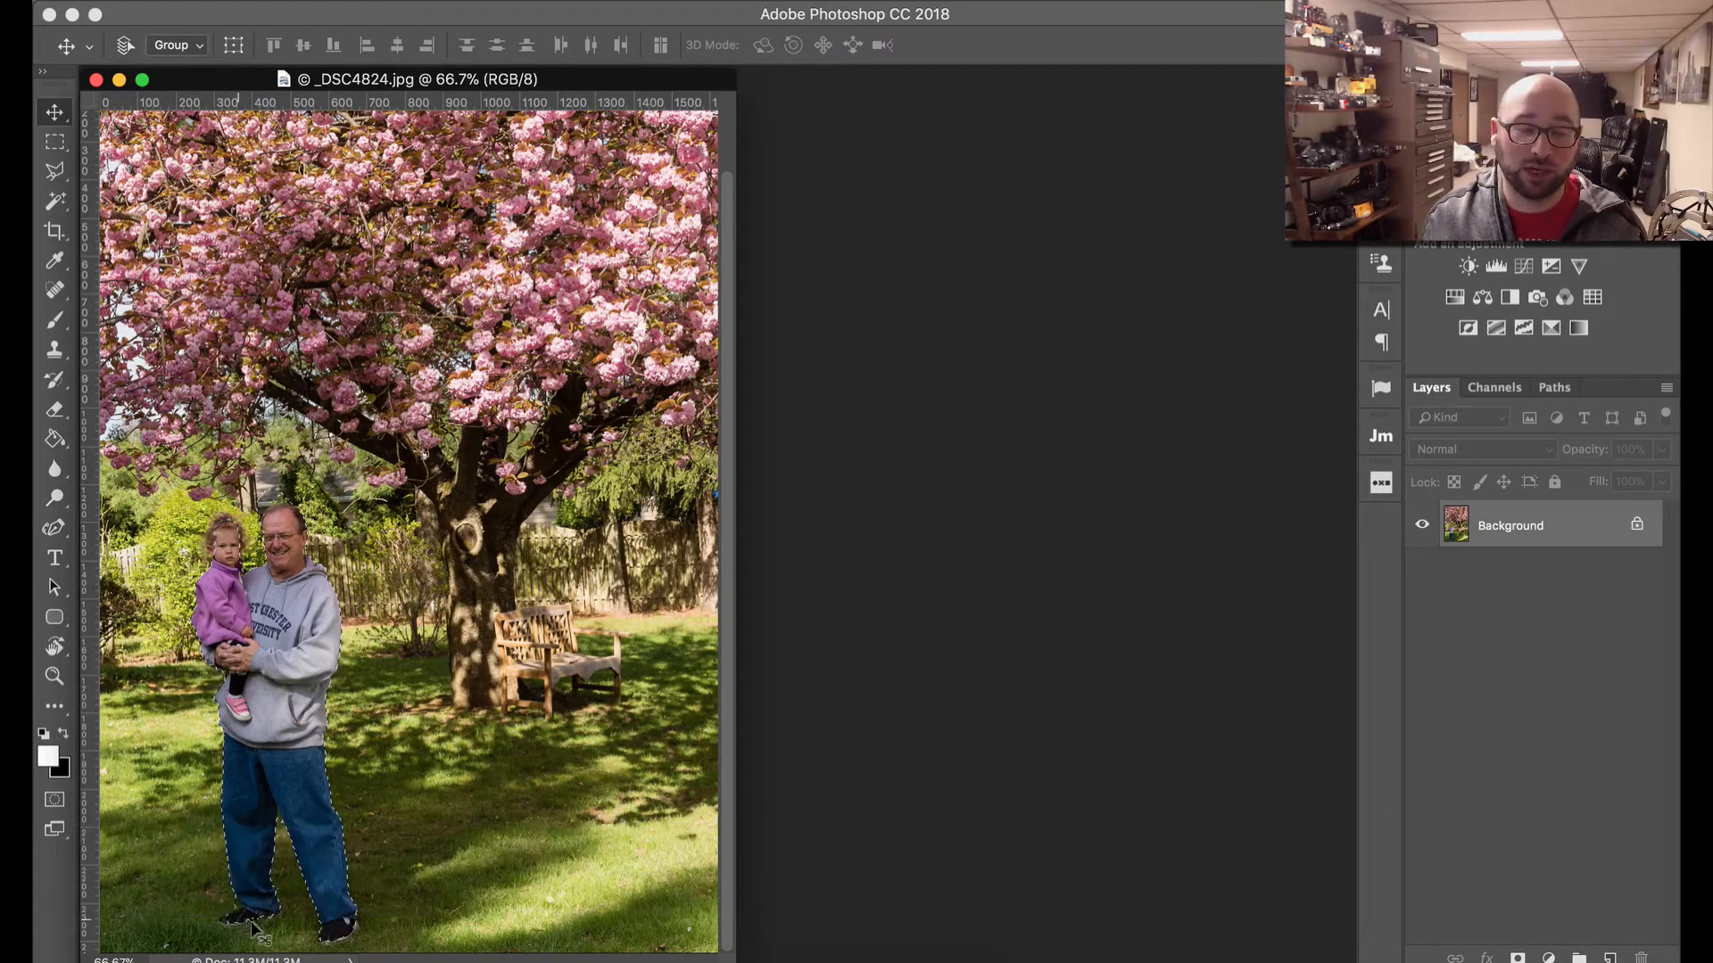
{"action": "key", "text": "super+equal"}
{"action": "key", "text": "super+equal"}
{"action": "key", "text": "super+space"}
{"action": "left_click_drag", "start_coordinate": [378, 650], "coordinate": [458, 298]}
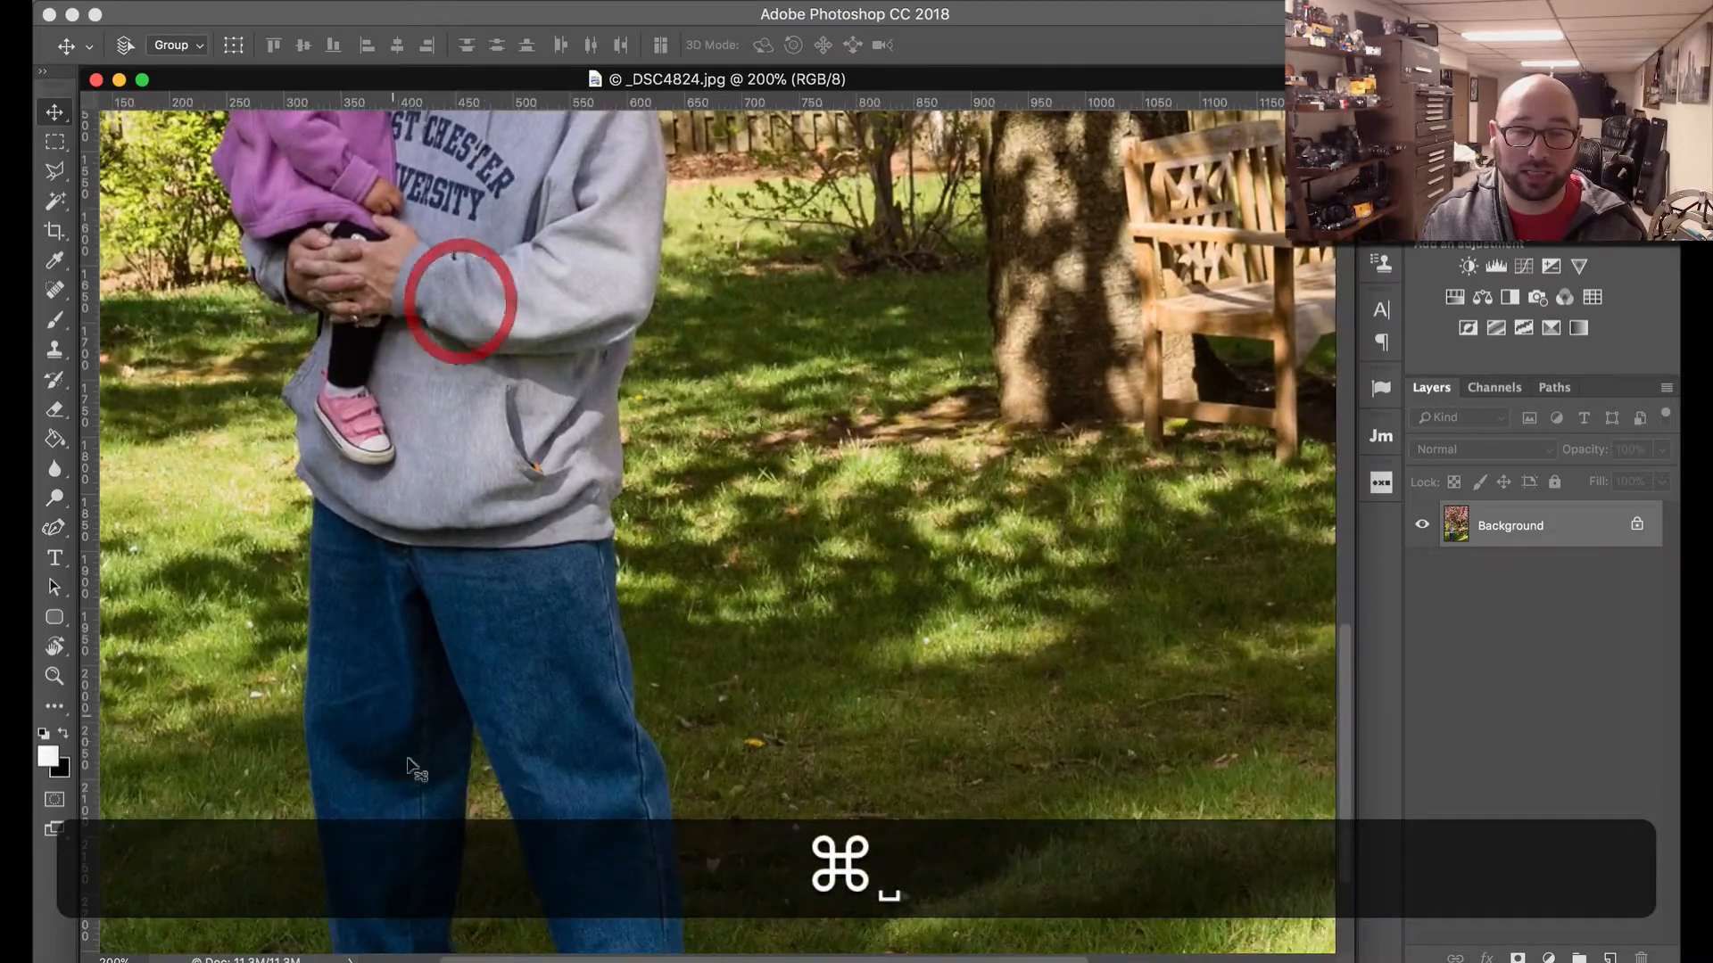
{"action": "key", "text": "super+equal"}
{"action": "key", "text": "super+equal"}
{"action": "key", "text": "super+space"}
{"action": "left_click_drag", "start_coordinate": [430, 808], "coordinate": [799, 214]}
{"action": "left_click_drag", "start_coordinate": [344, 731], "coordinate": [440, 574]}
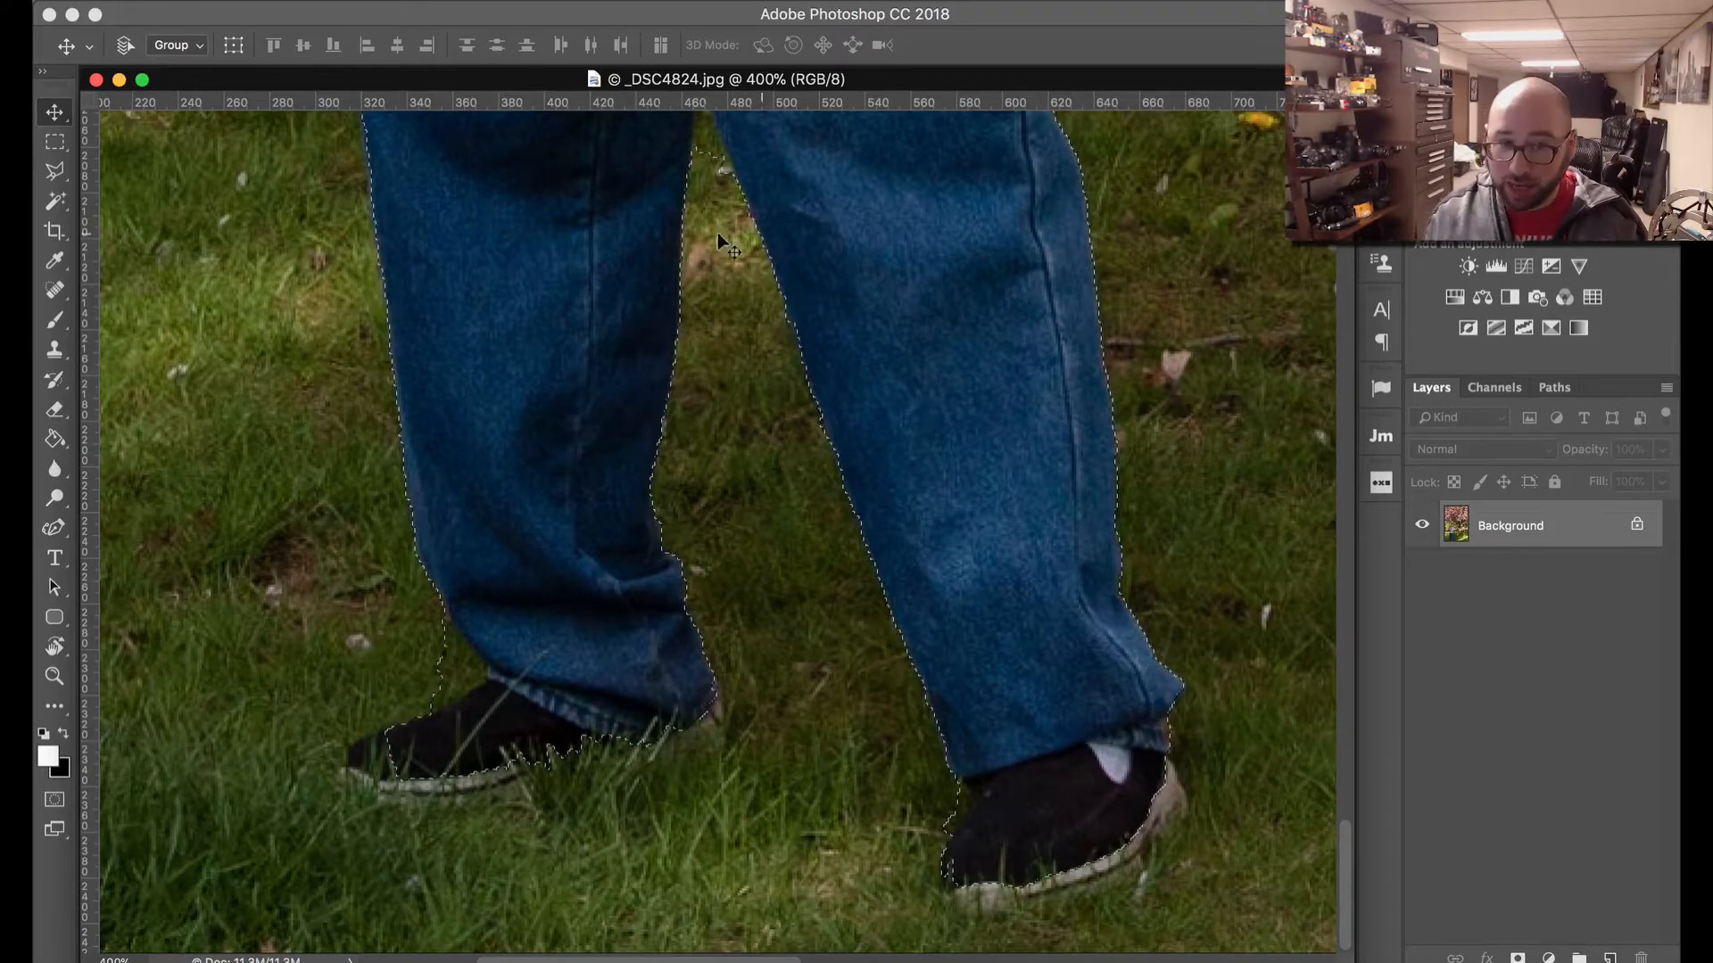
Step: Close the garden photo and automatically select the subject of the Thanksgiving family photo
{"action": "left_click", "coordinate": [95, 79]}
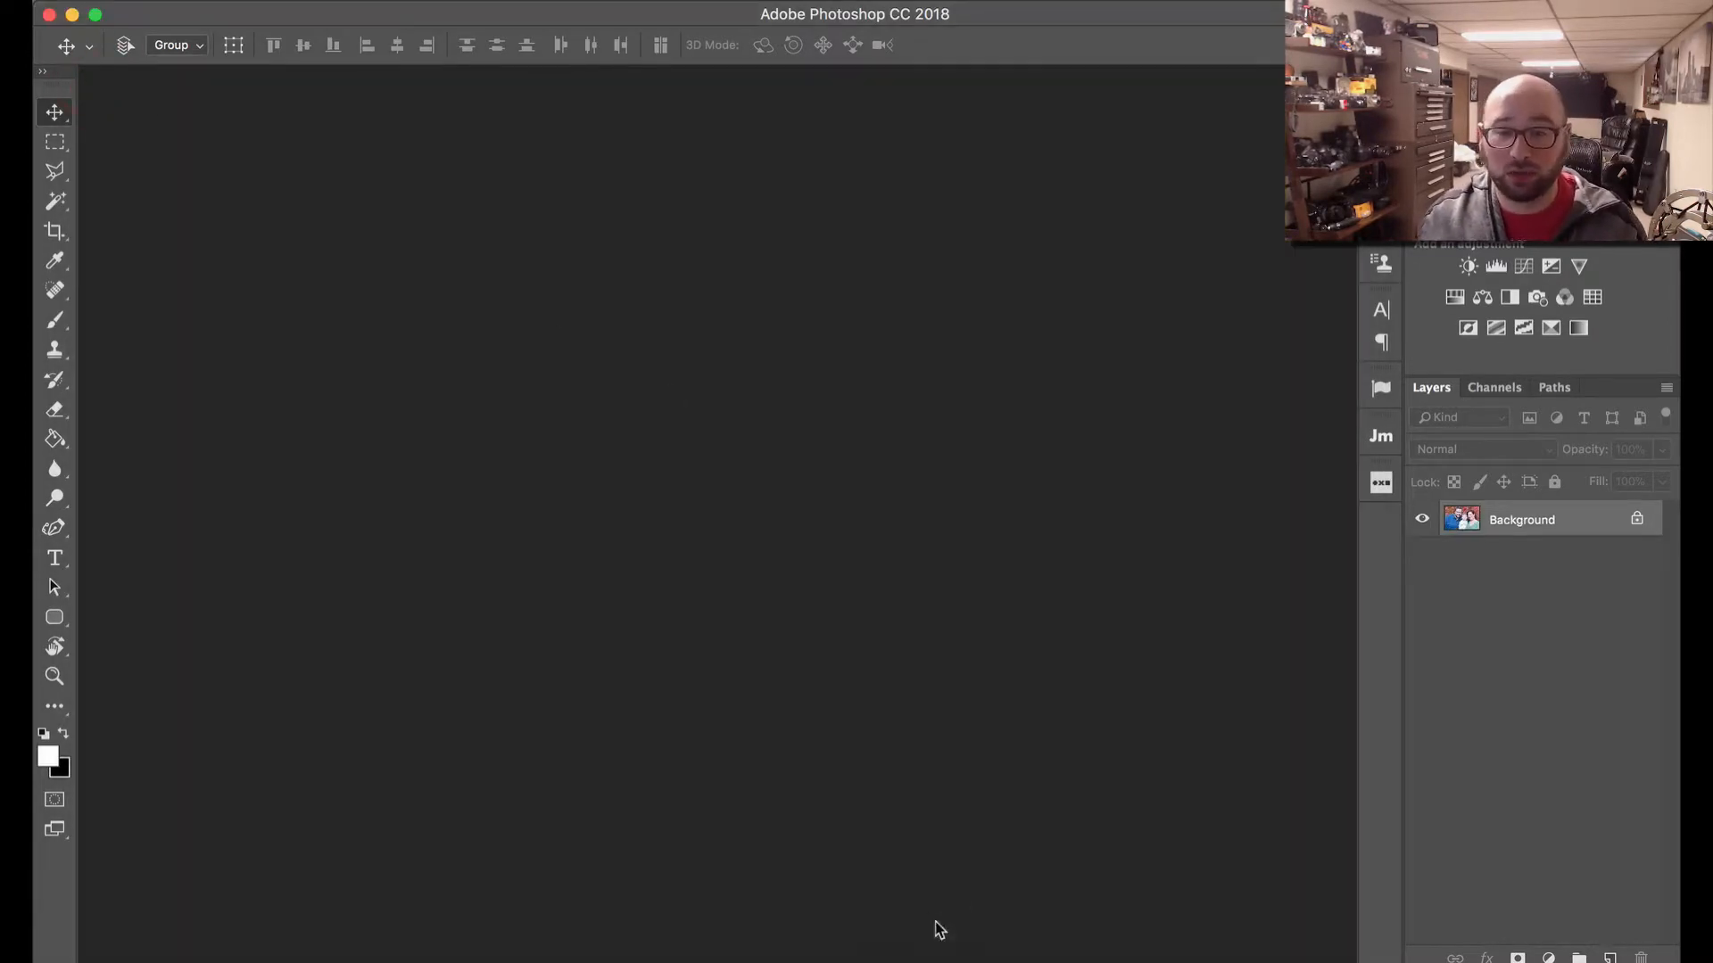
{"action": "key", "text": "super+0"}
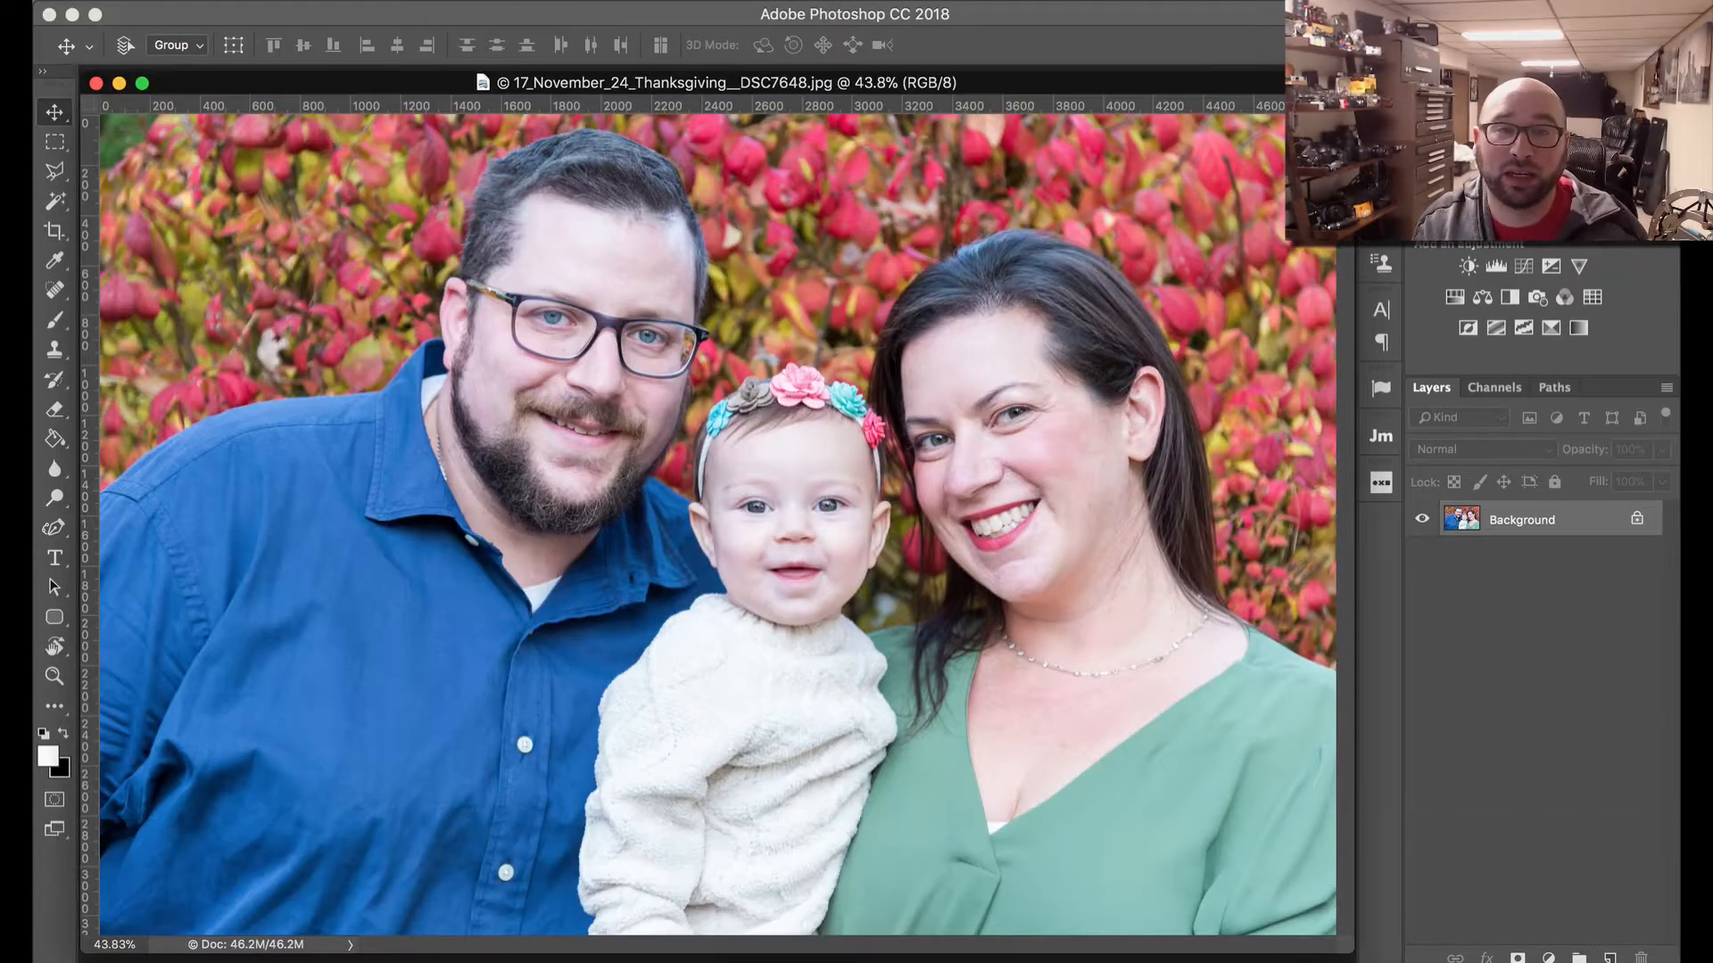
{"action": "left_click", "coordinate": [535, 1]}
{"action": "left_click", "coordinate": [595, 257]}
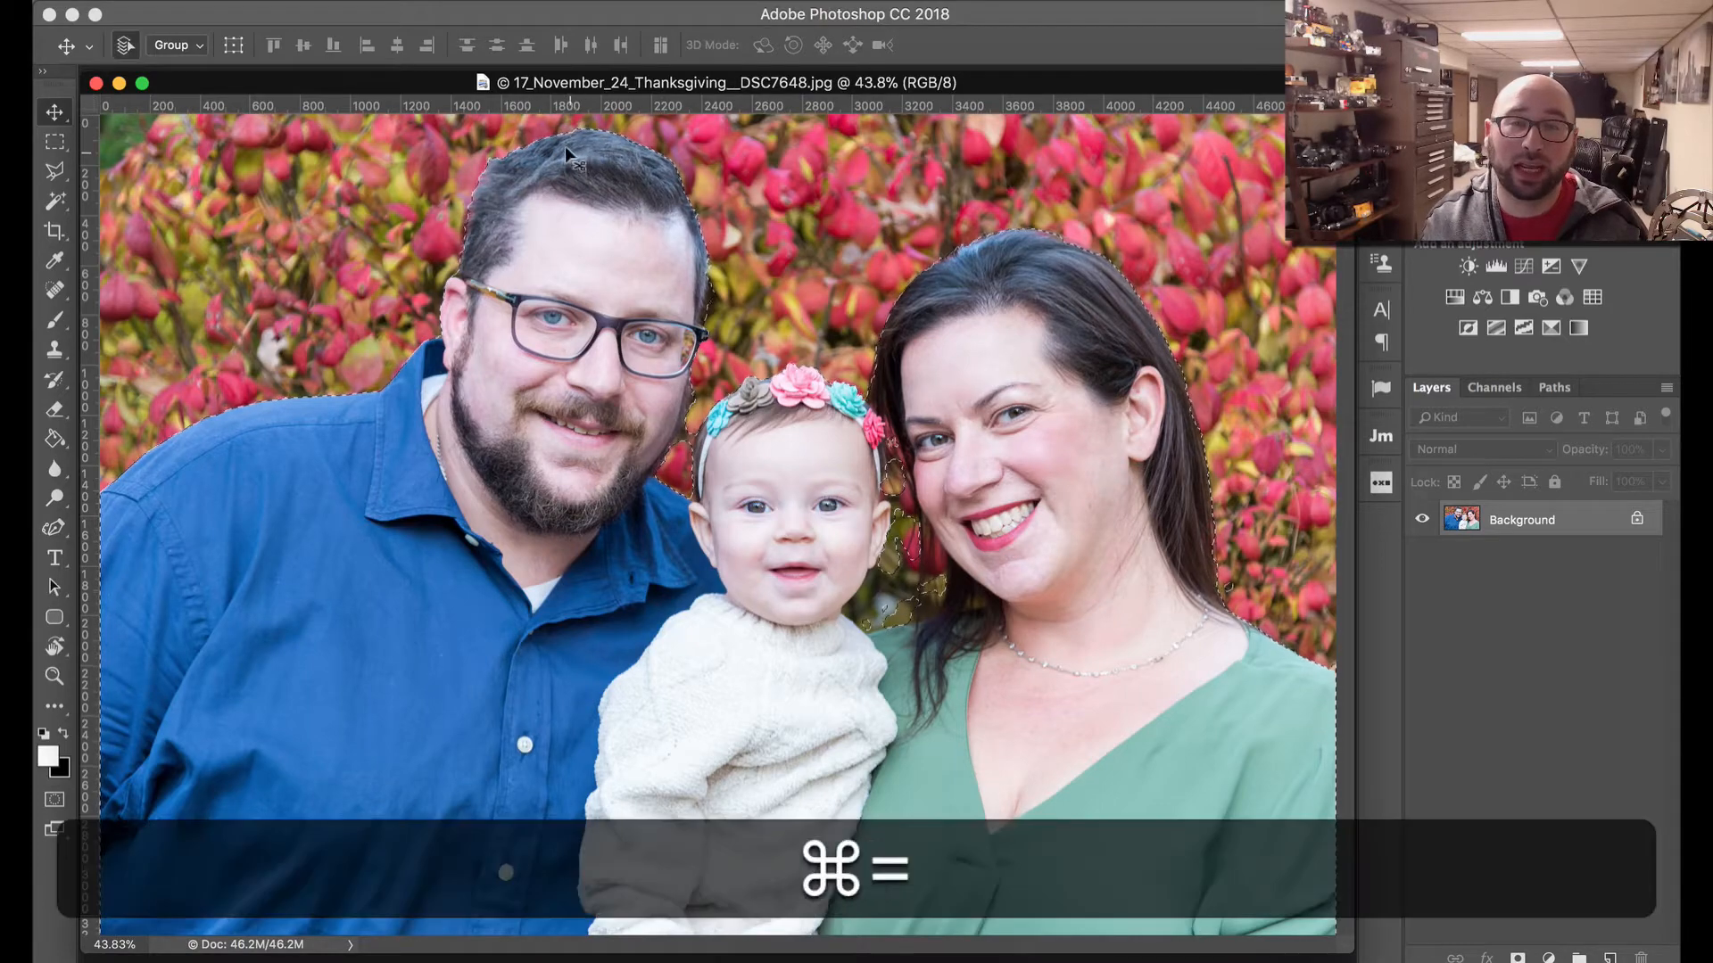
Step: Examine the selection edge around the man's face, hair and ear in the family photo
{"action": "key", "text": "super+equal"}
{"action": "key", "text": "super+space"}
{"action": "left_click_drag", "start_coordinate": [559, 371], "coordinate": [704, 453]}
{"action": "key", "text": "super+equal"}
{"action": "key", "text": "super+equal"}
{"action": "key", "text": "super+space"}
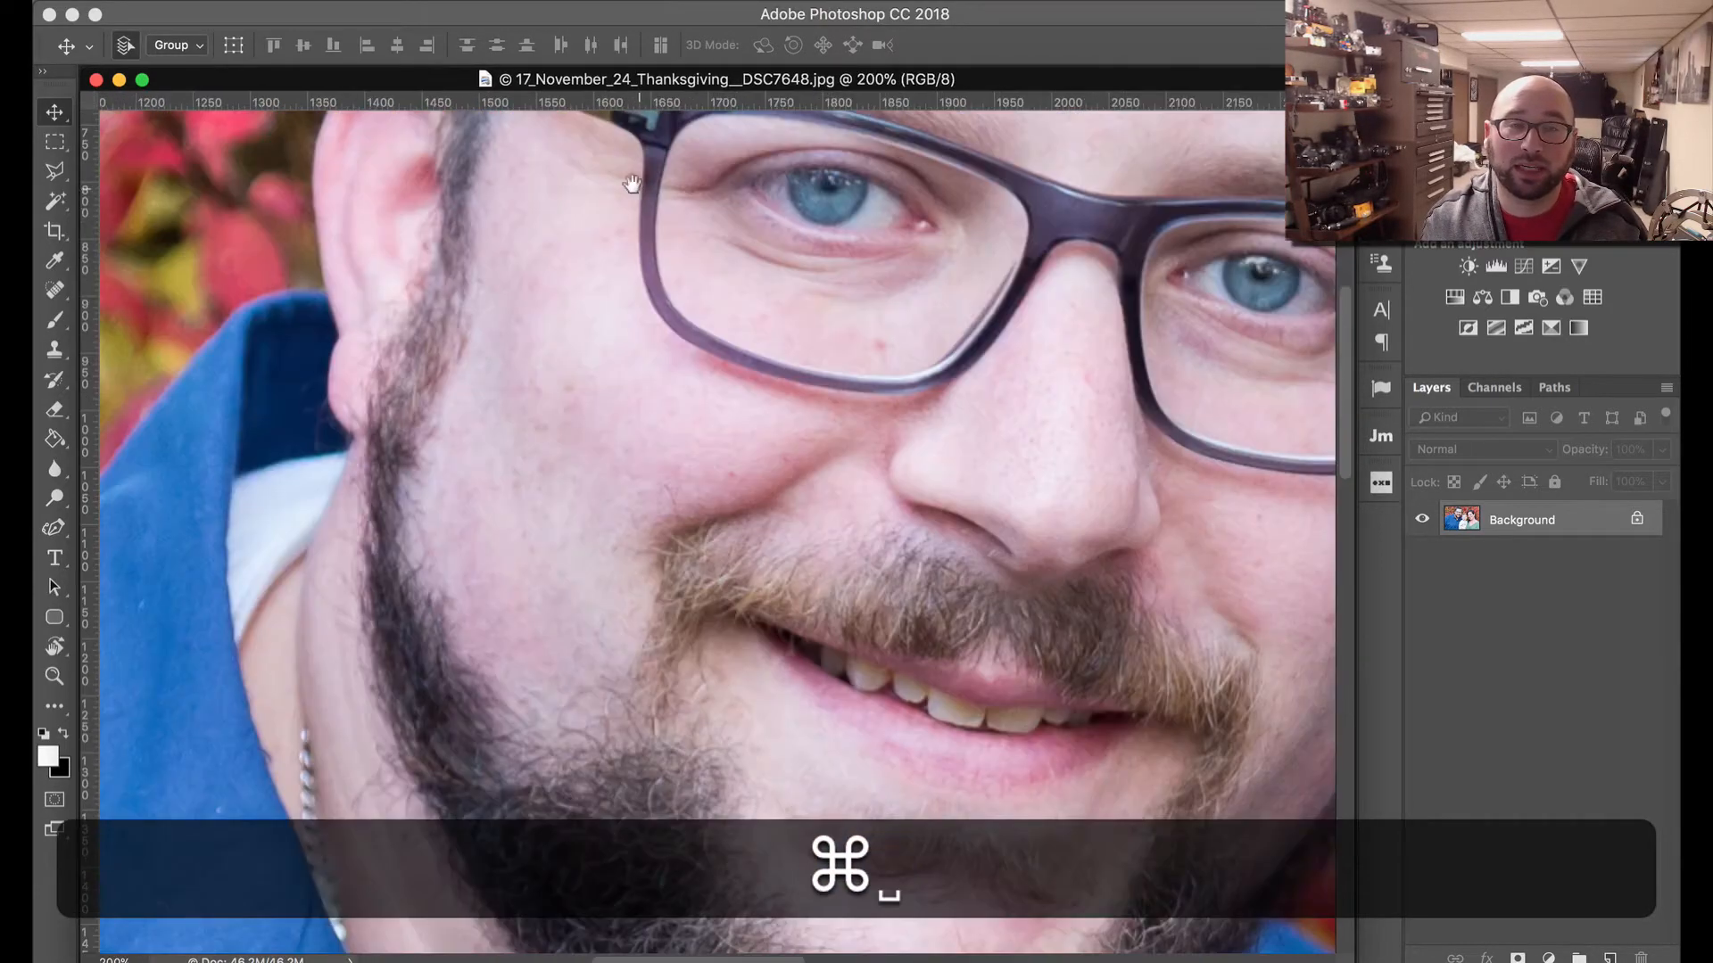
{"action": "left_click_drag", "start_coordinate": [642, 188], "coordinate": [768, 581]}
{"action": "left_click_drag", "start_coordinate": [742, 413], "coordinate": [668, 693]}
{"action": "key", "text": "super+r"}
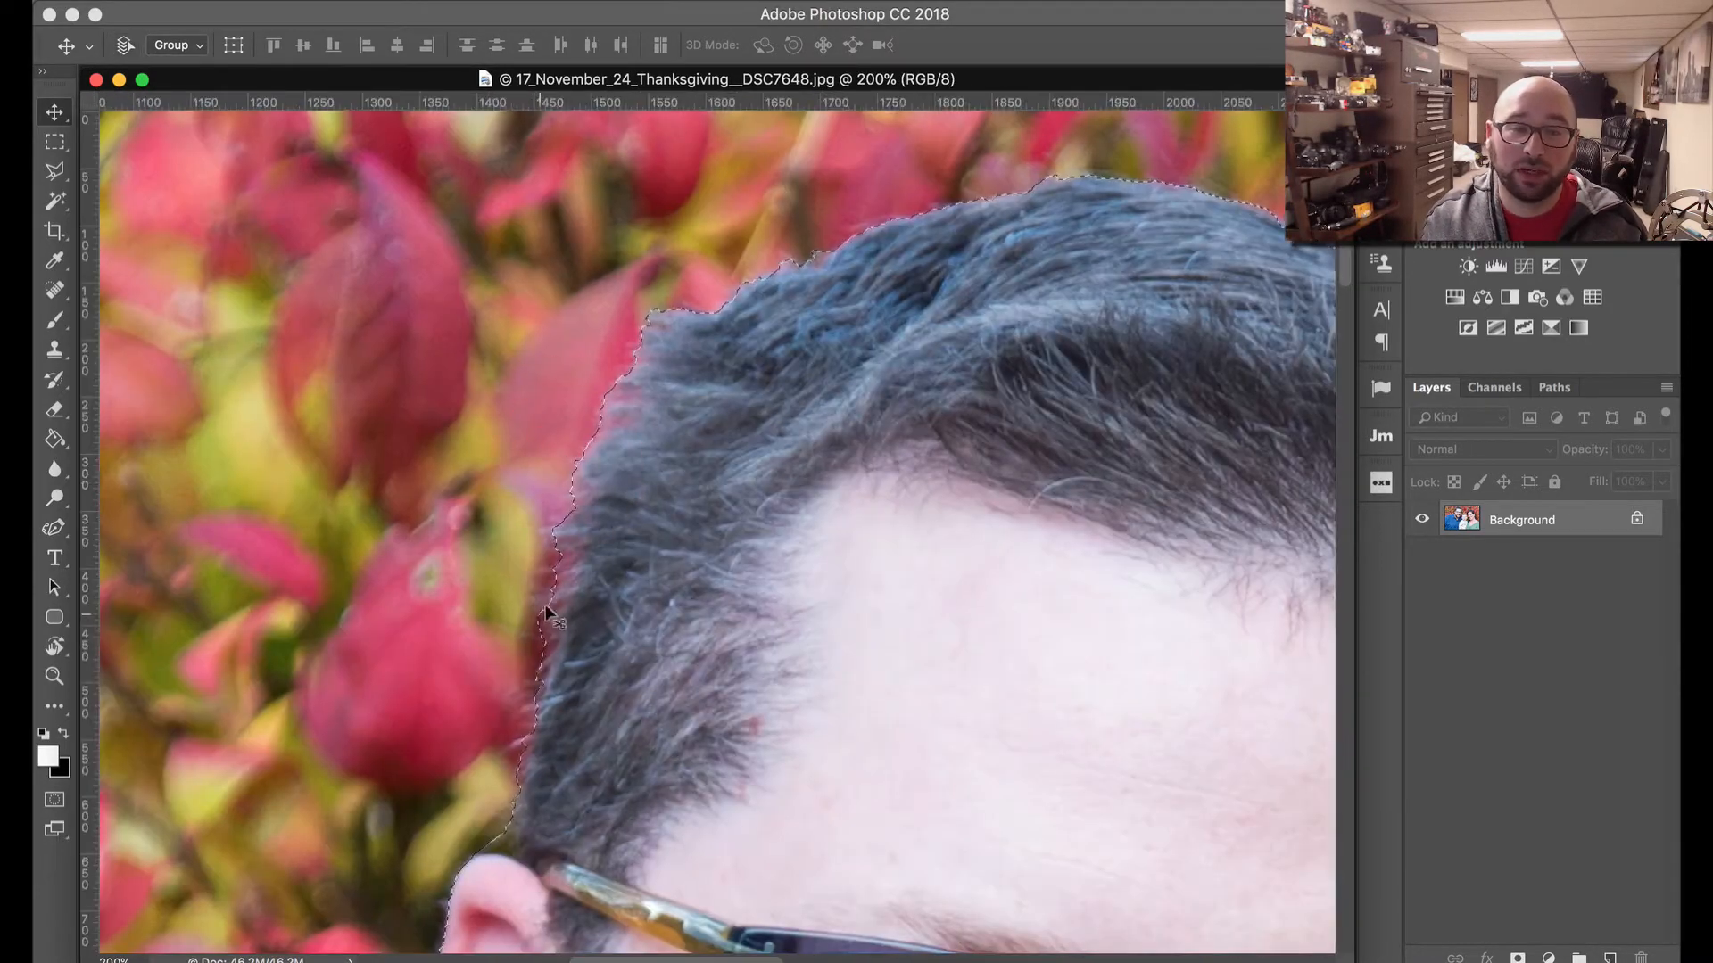
Step: Examine the selection edges around the baby's headband and the gaps between the baby and both parents
{"action": "key", "text": "super+minus"}
{"action": "key", "text": "super+minus"}
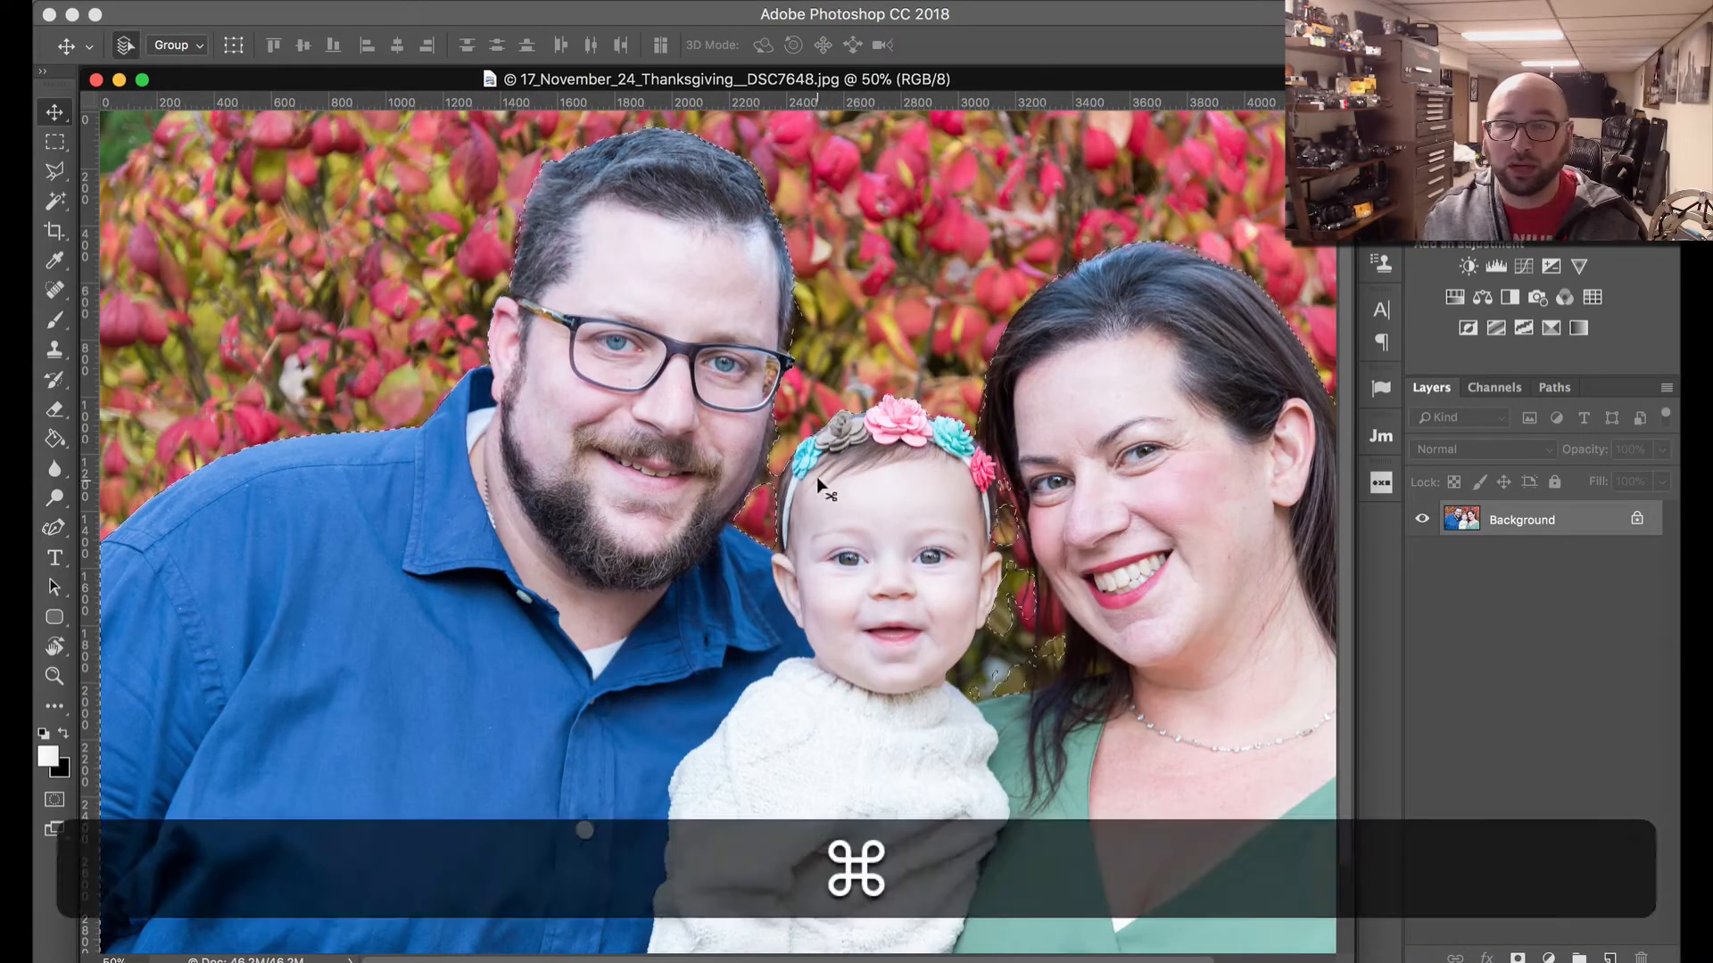
{"action": "key", "text": "super+equal"}
{"action": "key", "text": "super+equal"}
{"action": "left_click_drag", "start_coordinate": [907, 459], "coordinate": [582, 457]}
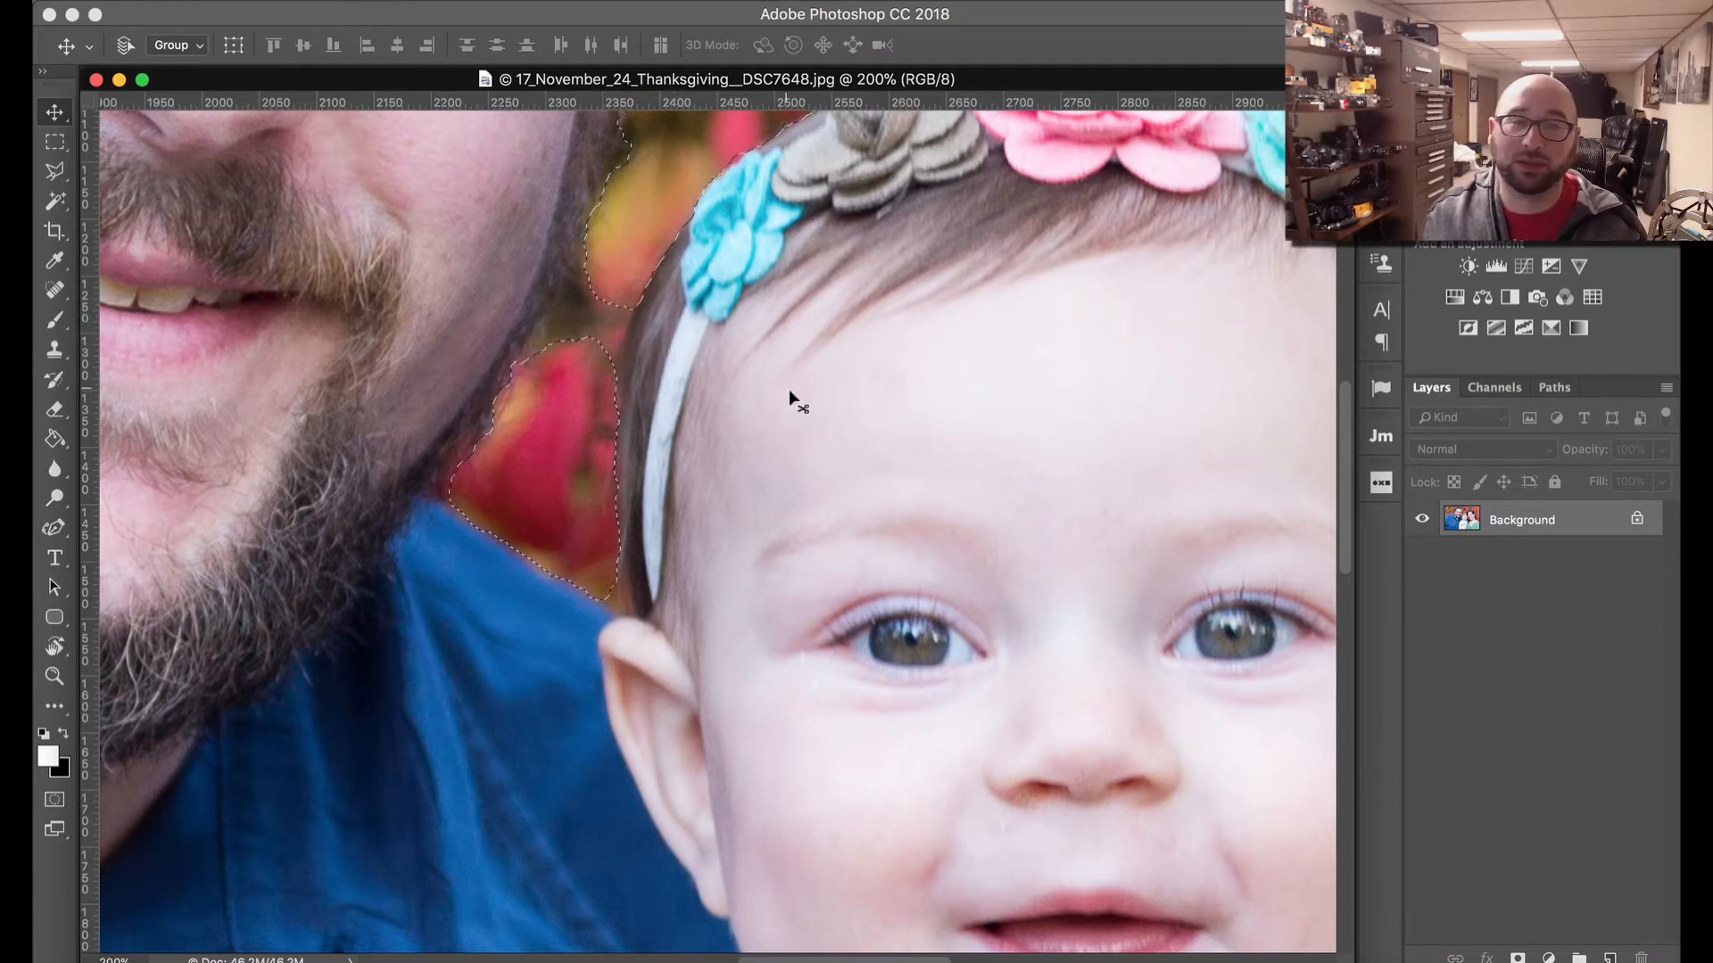
{"action": "left_click_drag", "start_coordinate": [1154, 481], "coordinate": [233, 356]}
{"action": "left_click_drag", "start_coordinate": [741, 428], "coordinate": [1001, 732]}
{"action": "key", "text": "super+r"}
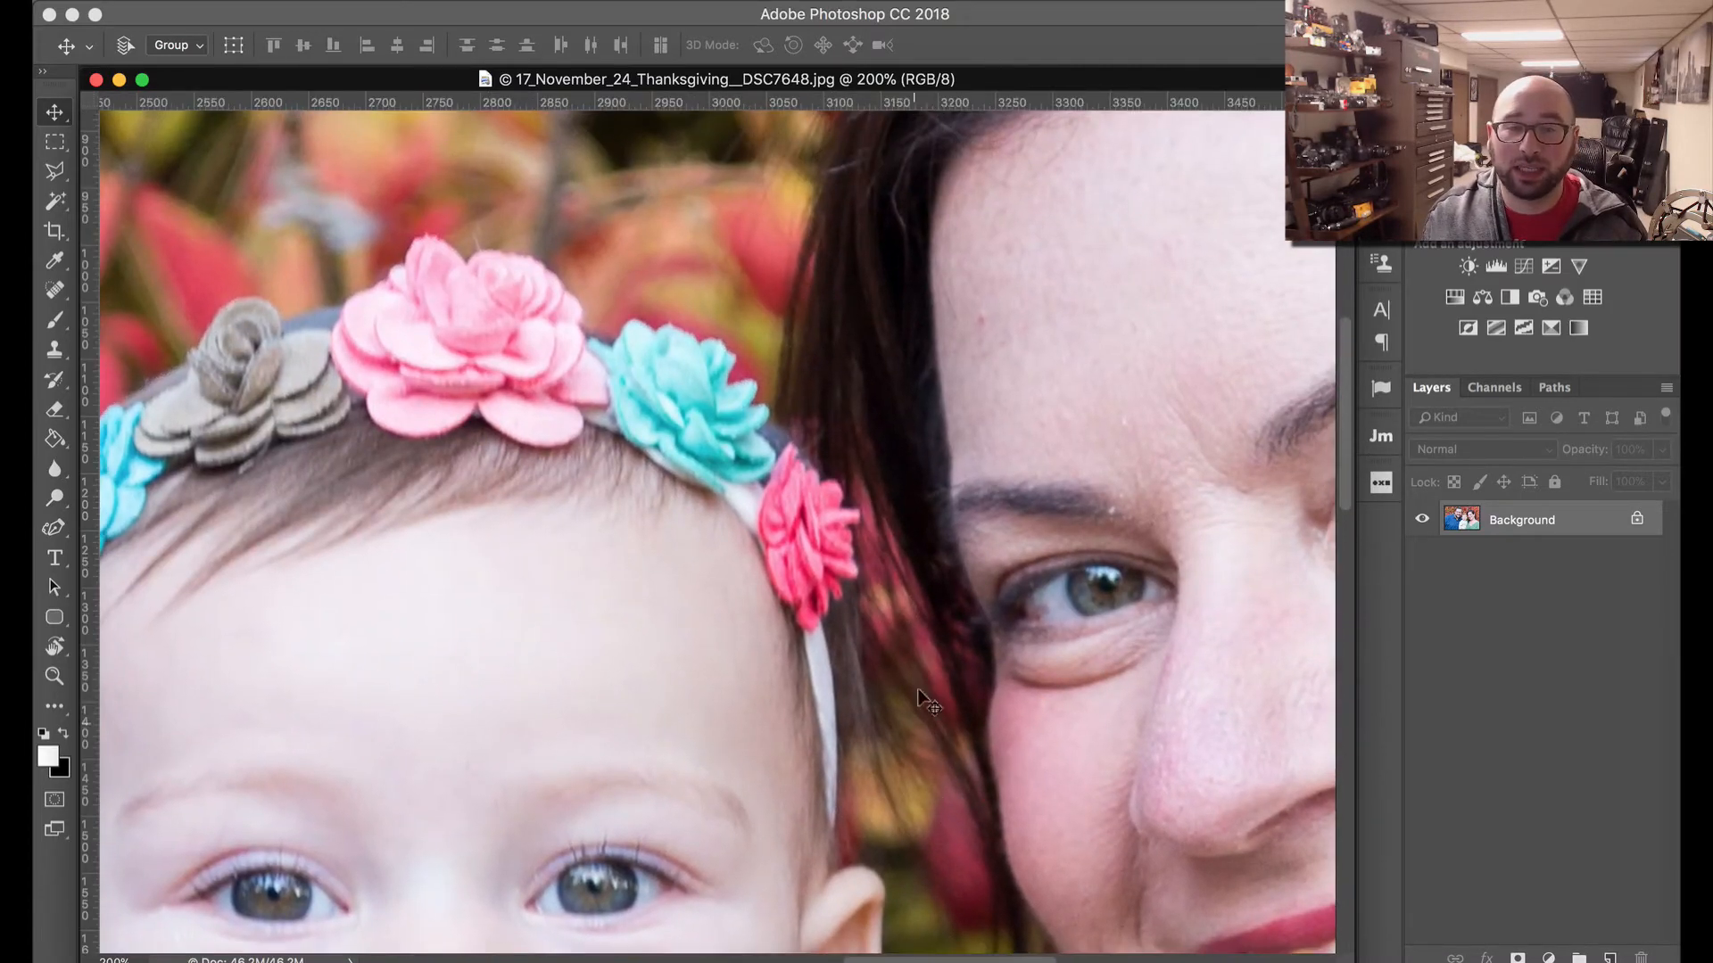
Step: Examine the selection edge along the woman's hair, neck and shoulder, and return to the whole family photo
{"action": "key", "text": "super+minus"}
{"action": "key", "text": "super+minus"}
{"action": "key", "text": "super+minus"}
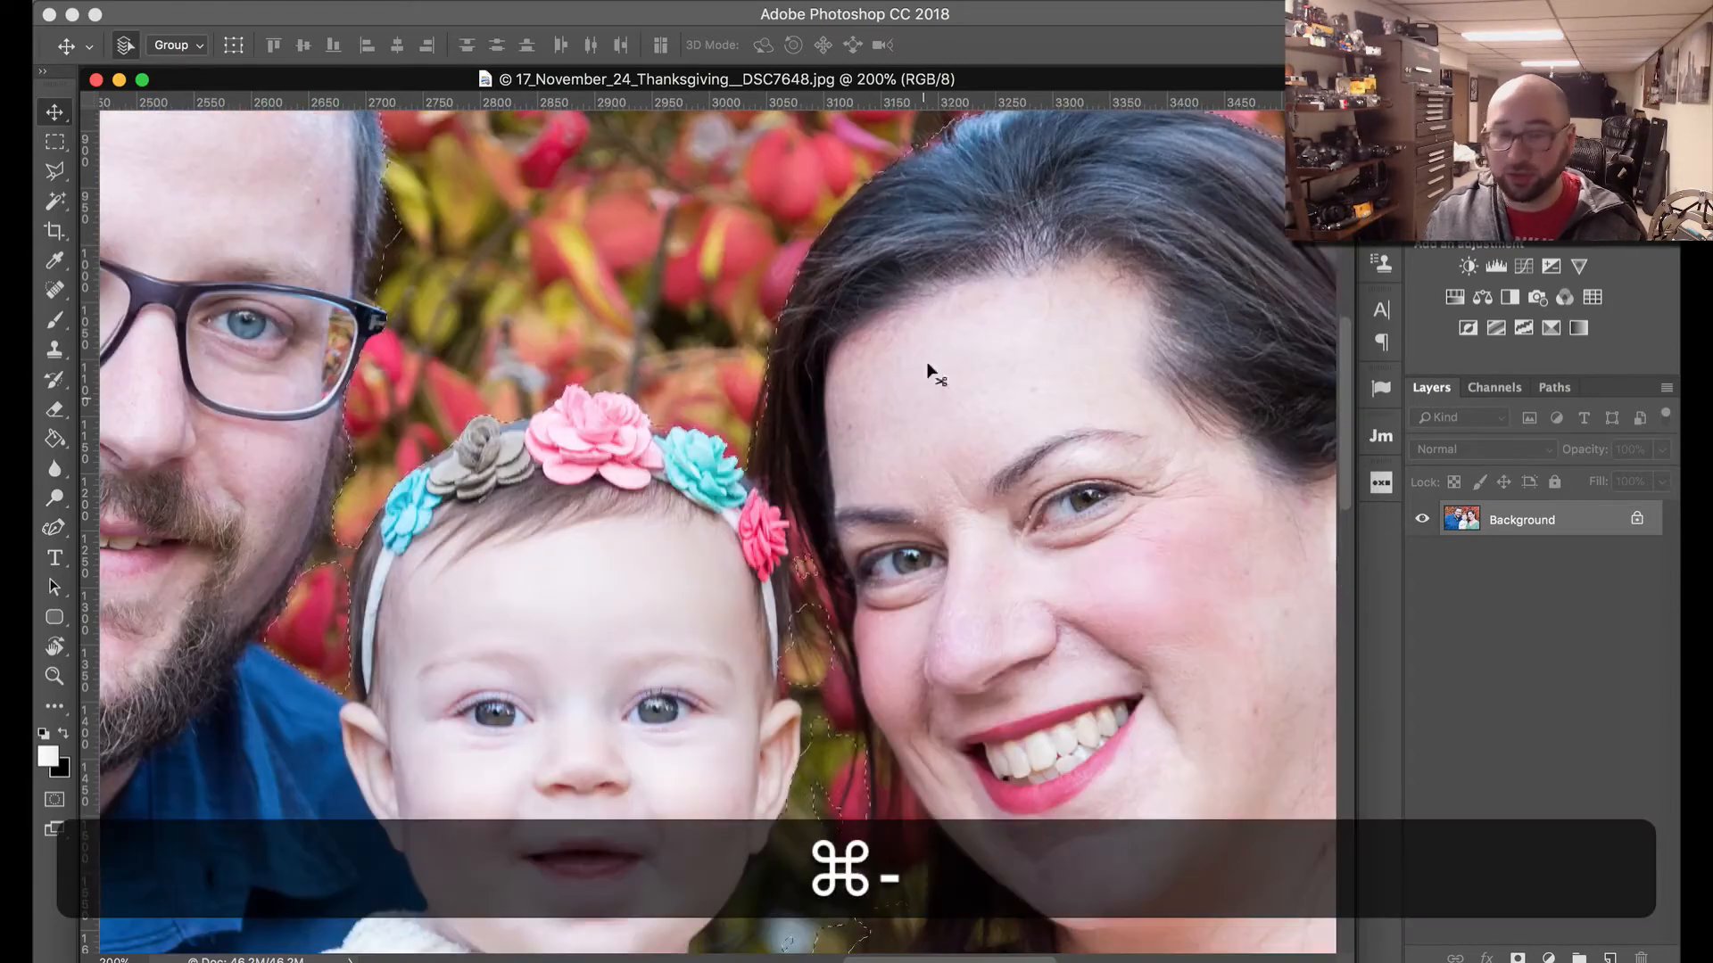
{"action": "key", "text": "super+minus"}
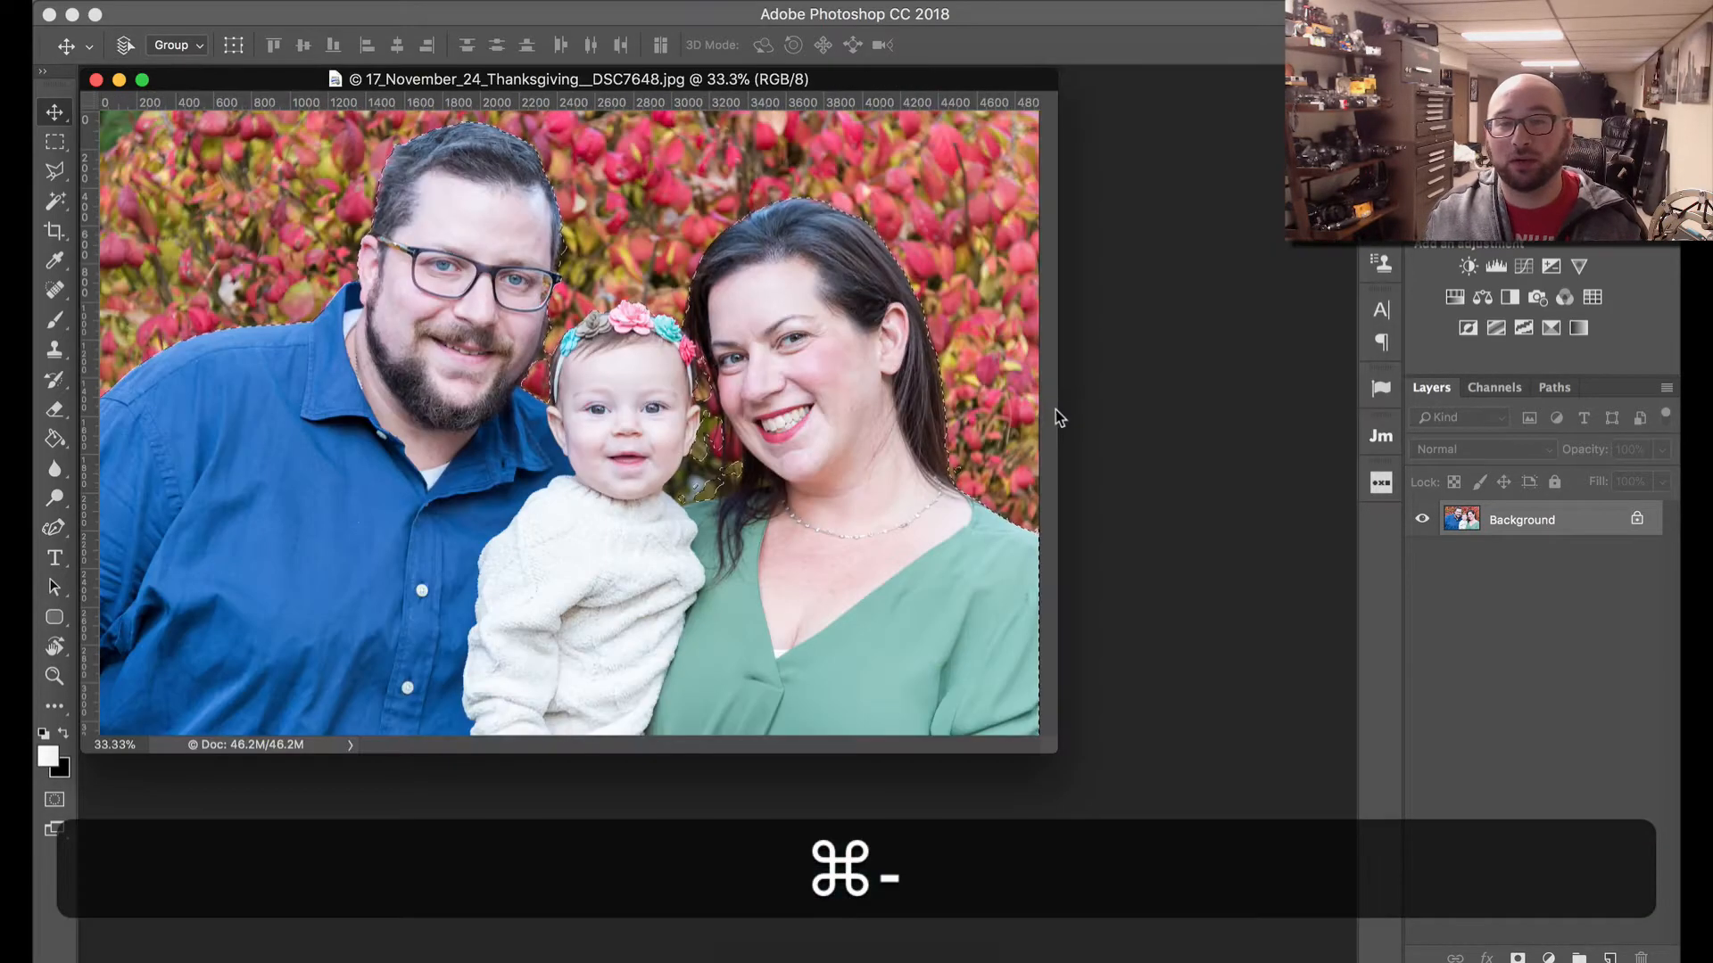
{"action": "key", "text": "super+equal"}
{"action": "key", "text": "super+equal"}
{"action": "key", "text": "super+equal"}
{"action": "left_click_drag", "start_coordinate": [848, 482], "coordinate": [499, 406]}
{"action": "left_click_drag", "start_coordinate": [751, 536], "coordinate": [753, 610]}
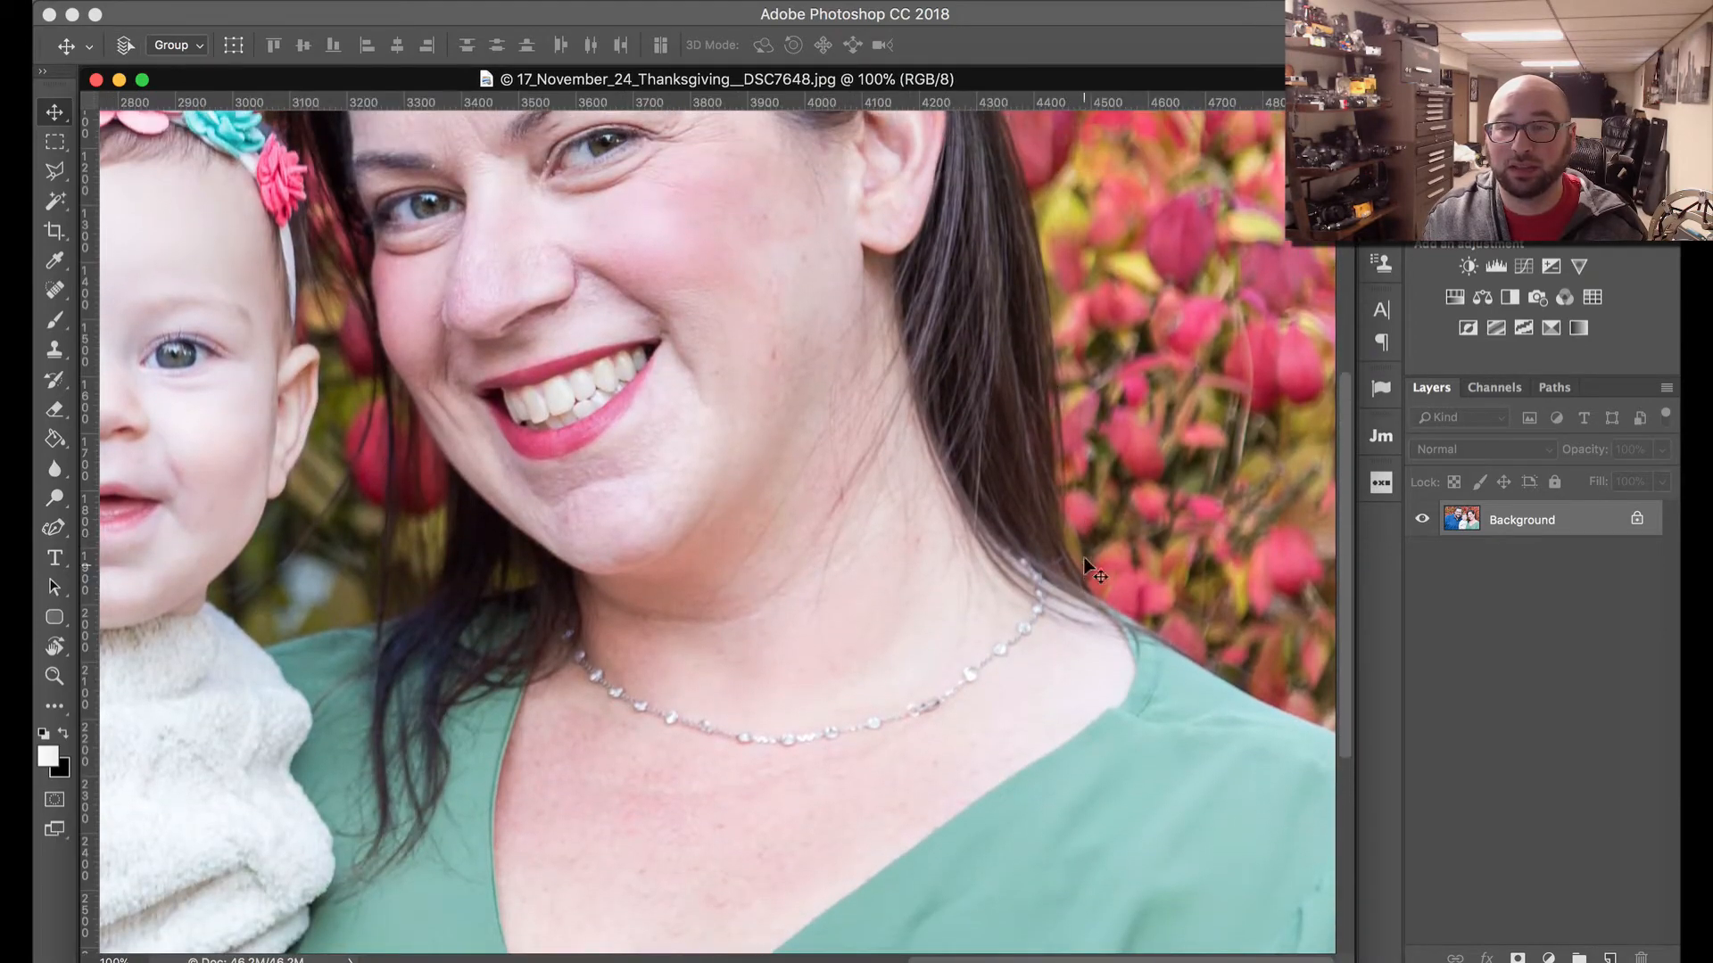
{"action": "key", "text": "super+minus"}
{"action": "key", "text": "super+minus"}
{"action": "key", "text": "super+minus"}
{"action": "key", "text": "super+0"}
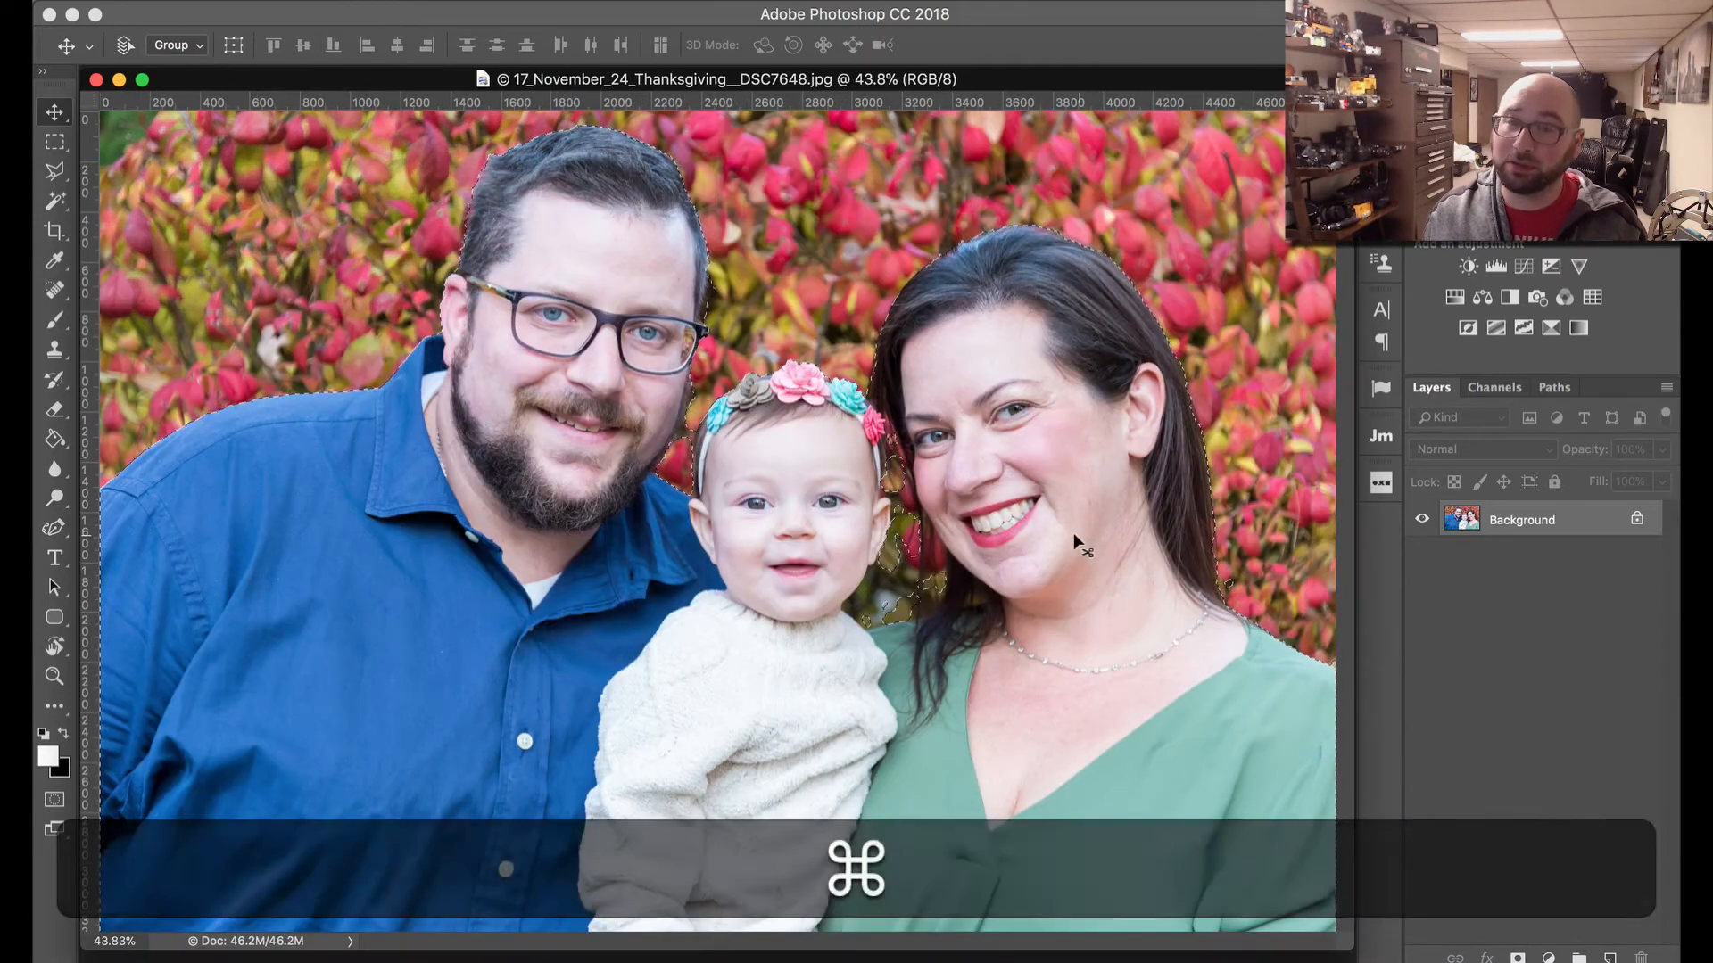
Step: Convert the Background to a regular layer and delete everything outside the family by inverting the selection
{"action": "double_click", "coordinate": [1460, 522]}
{"action": "key", "text": "Return"}
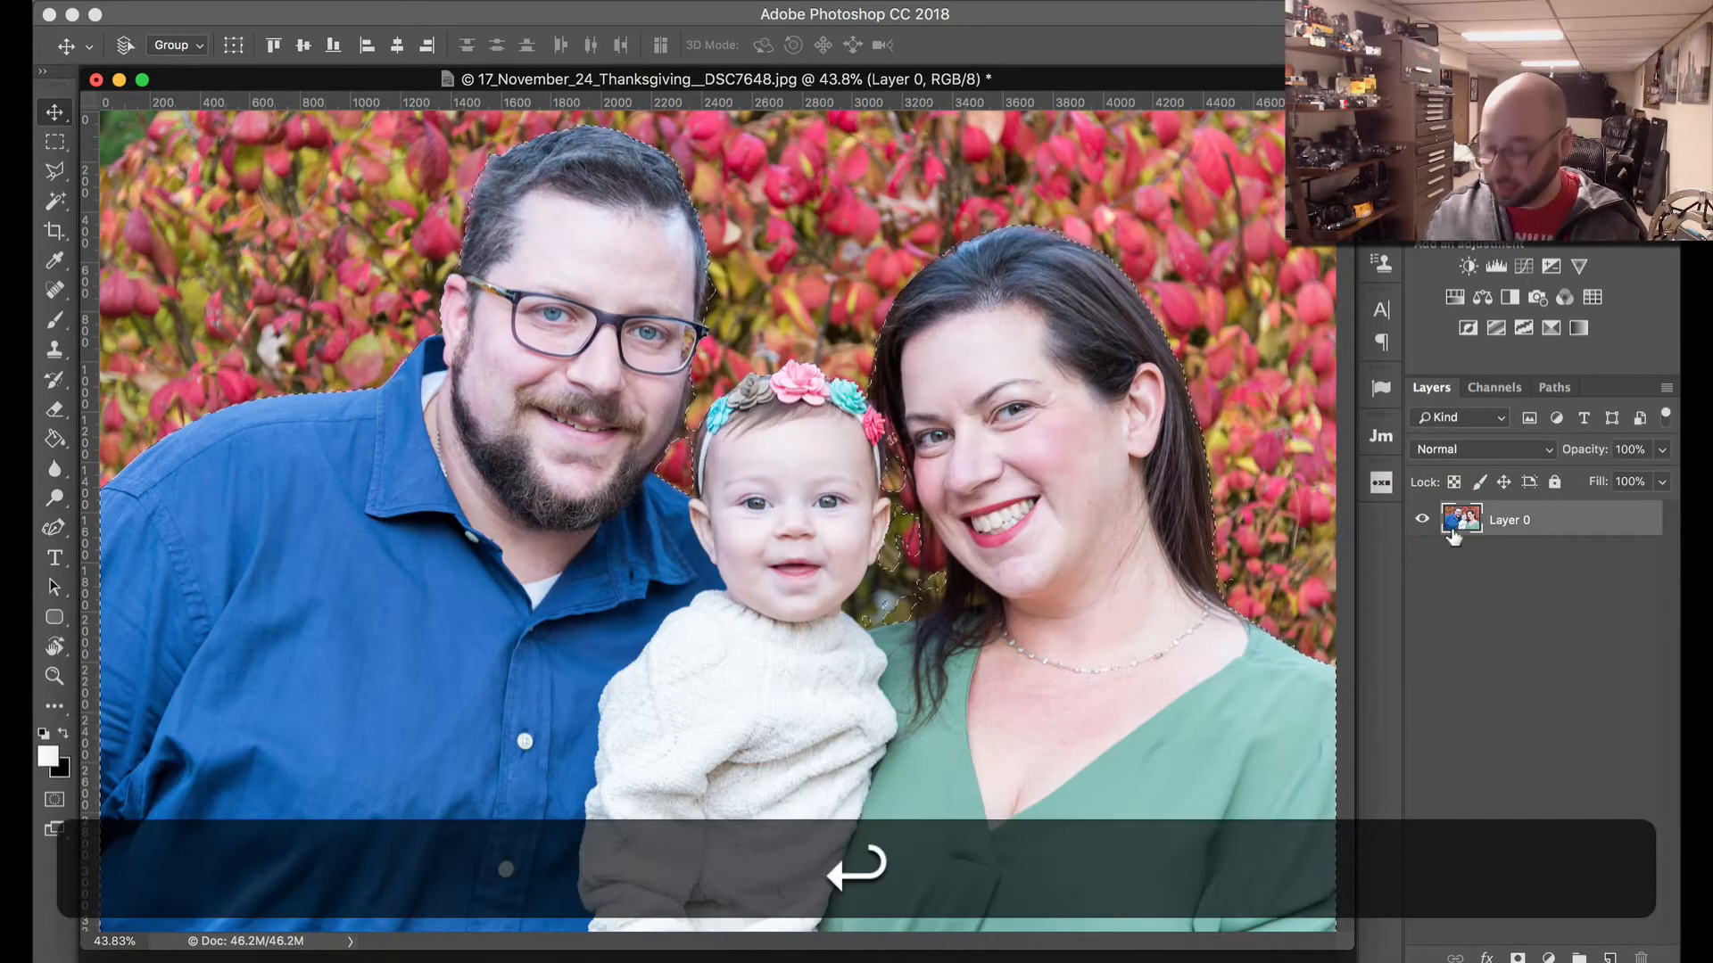
{"action": "key", "text": "super+shift+i"}
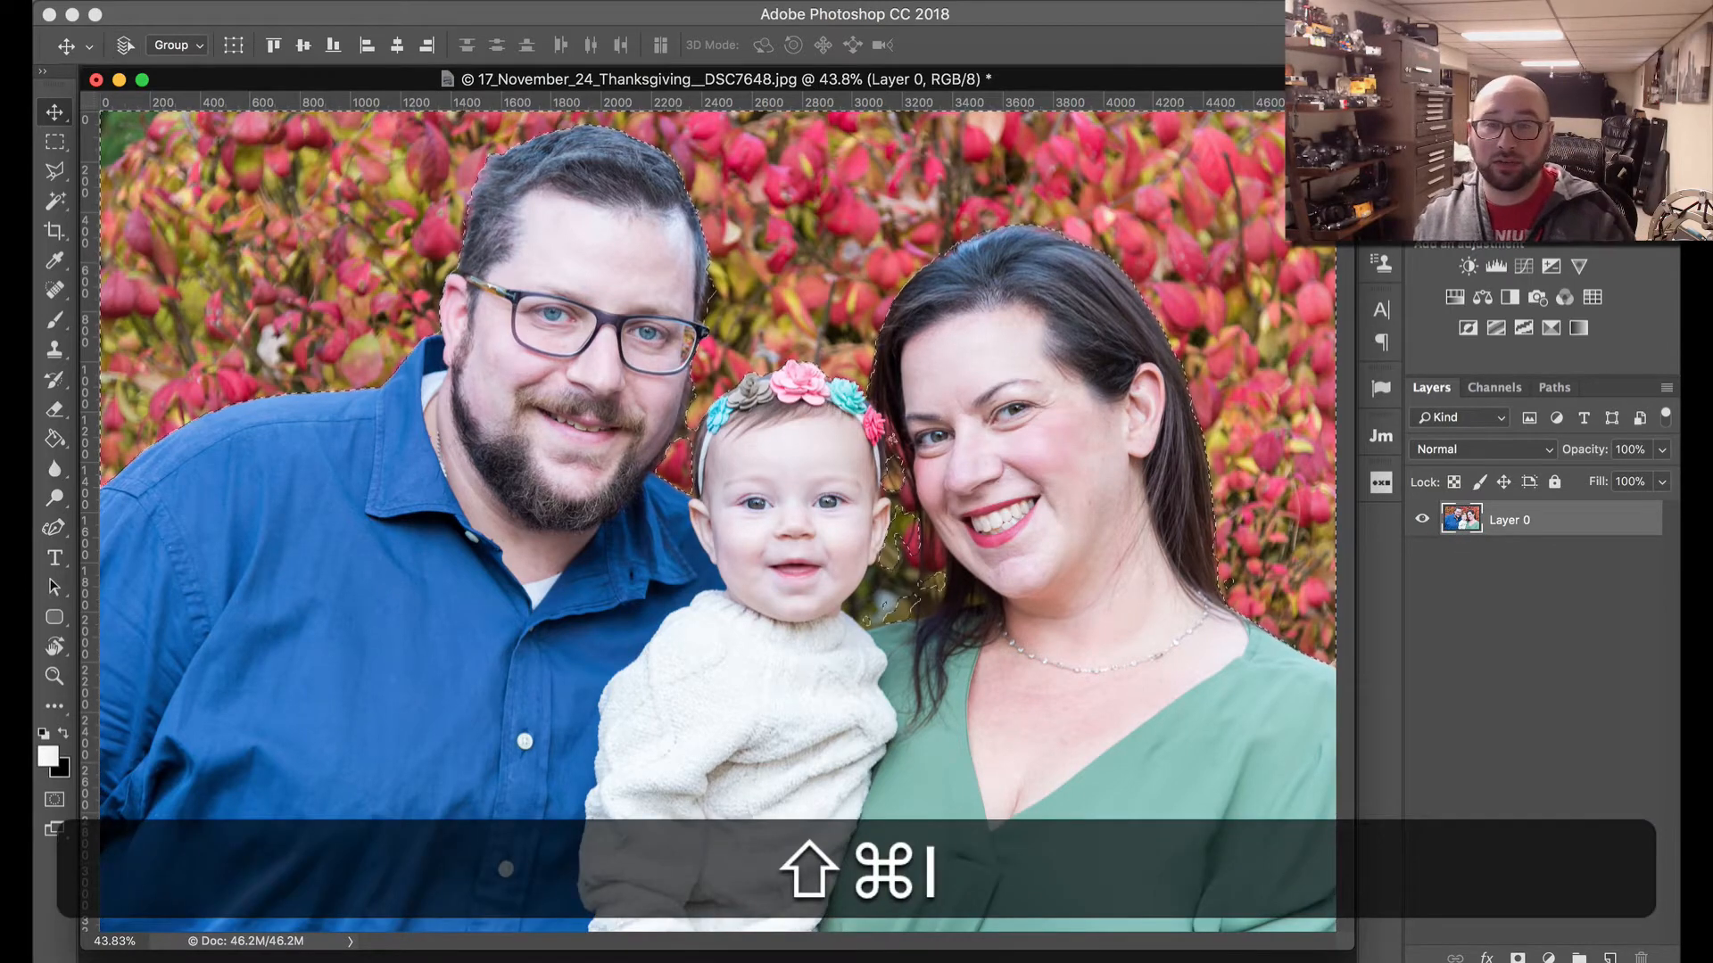
{"action": "key", "text": "BackSpace"}
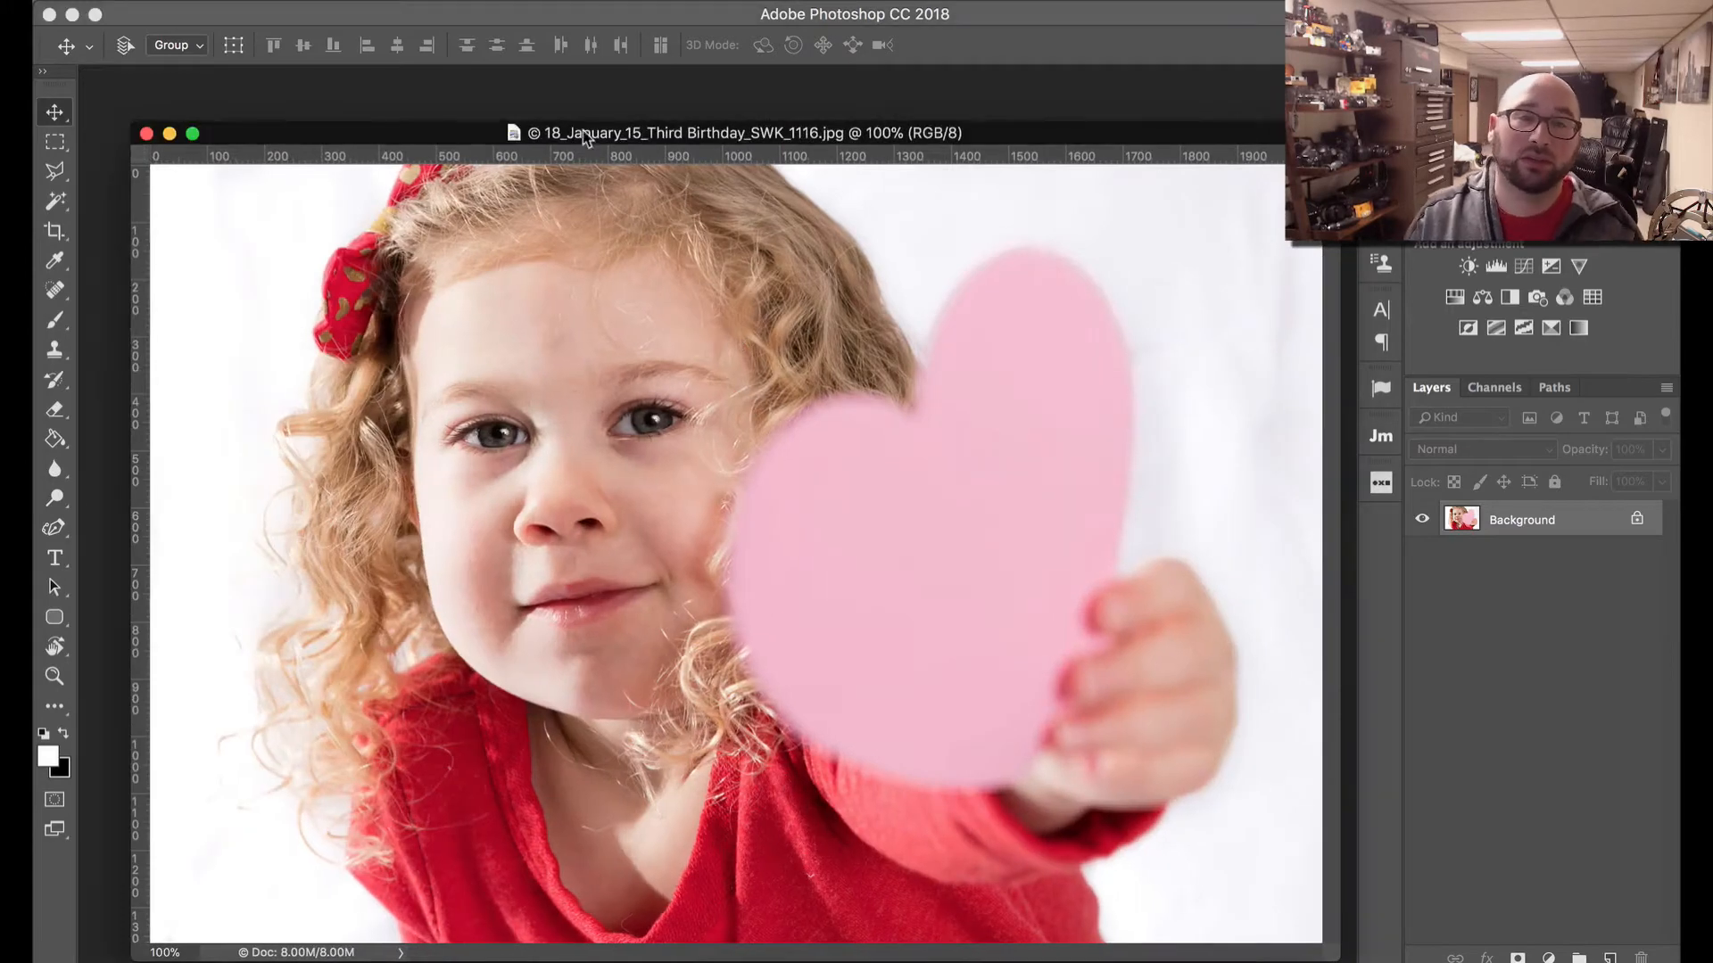
Step: Fit the Third Birthday photo to the screen and automatically select its subject
{"action": "key", "text": "super+0"}
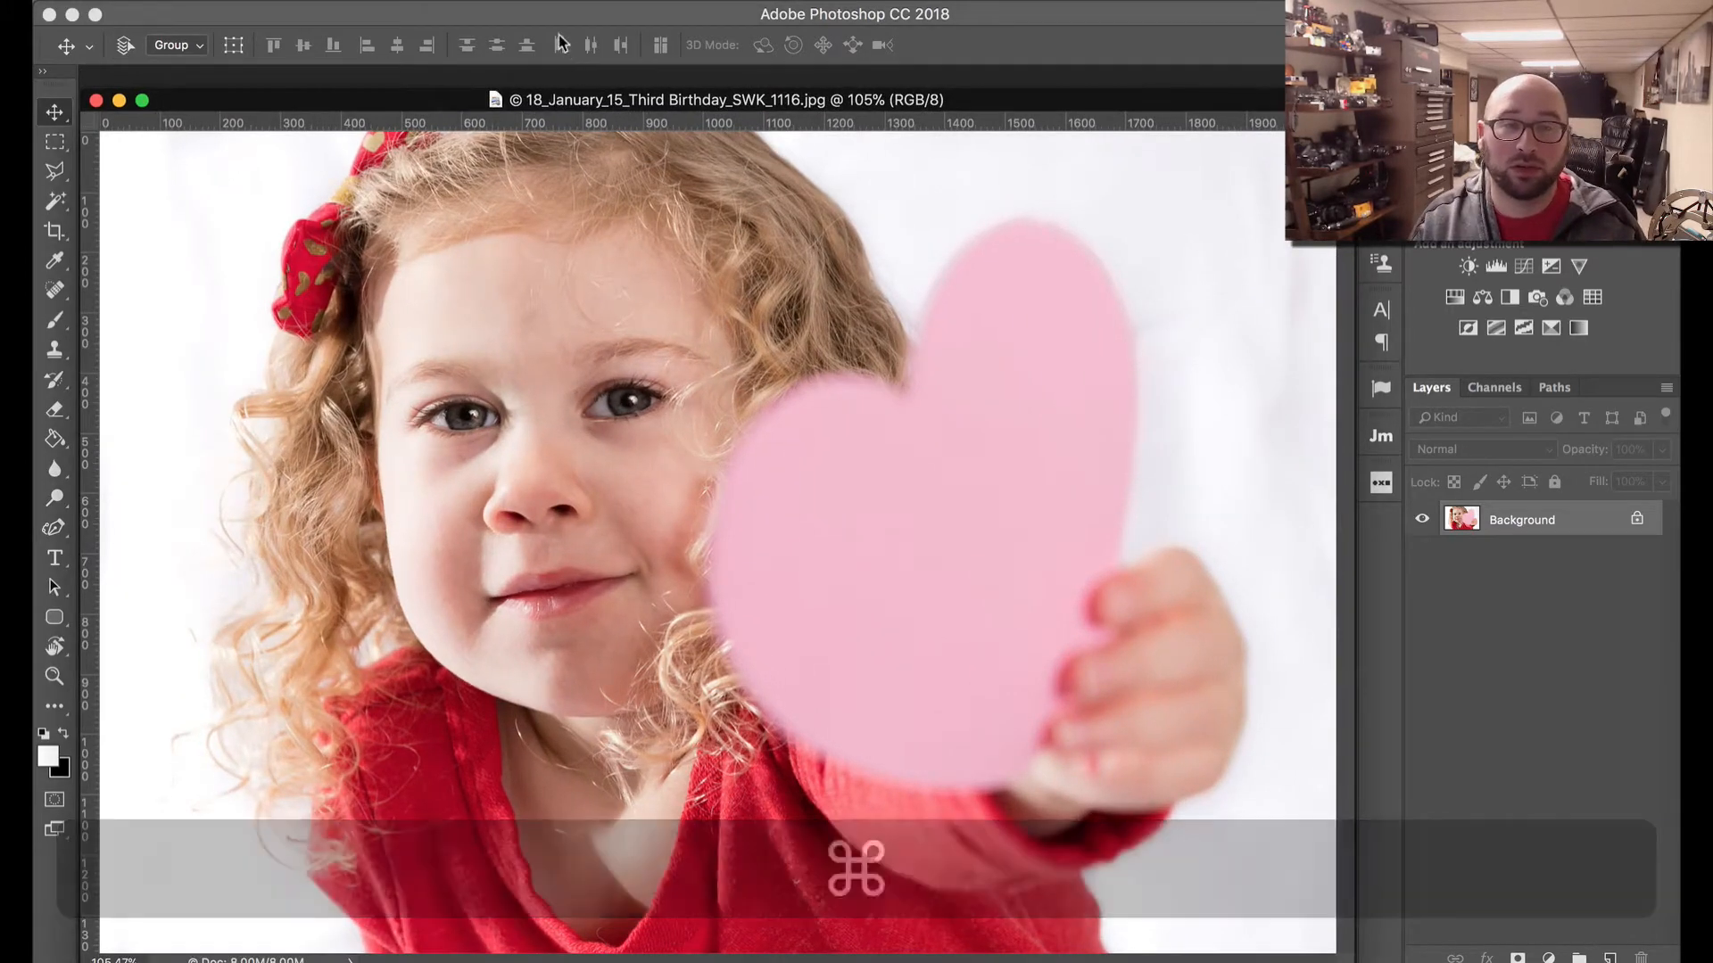
{"action": "left_click", "coordinate": [517, 0]}
{"action": "left_click", "coordinate": [589, 259]}
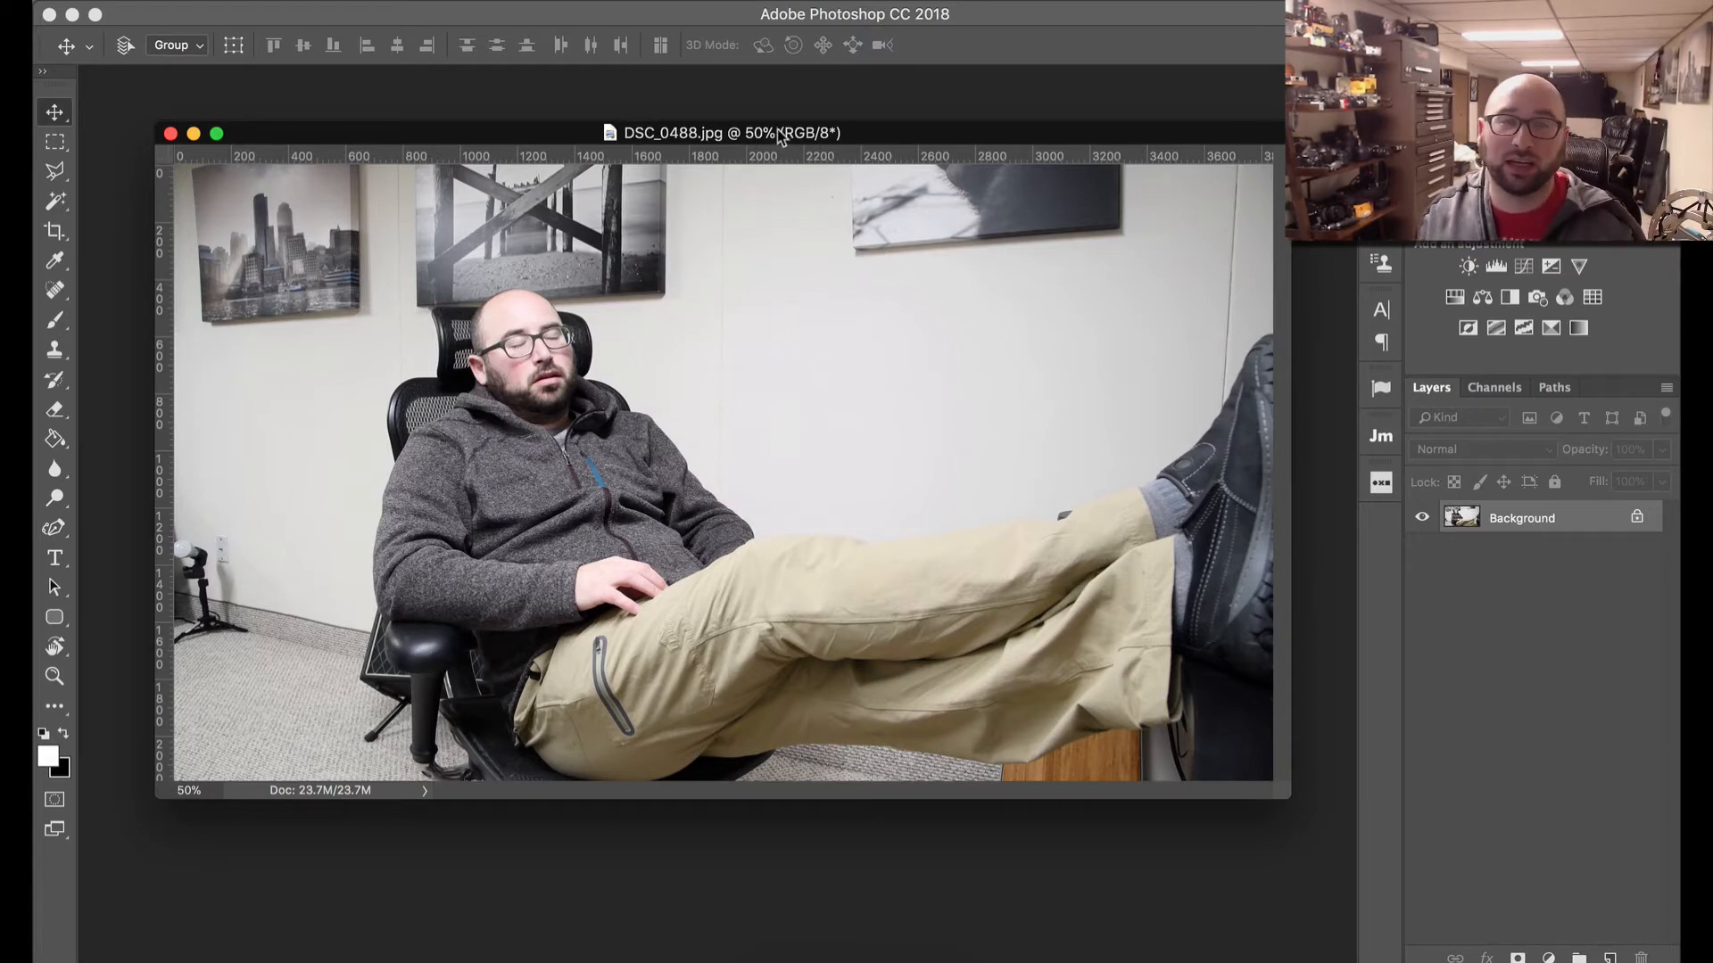
Step: Automatically select the subject of DSC_0488.jpg, then clear the selection and close the photo
{"action": "left_click_drag", "start_coordinate": [776, 131], "coordinate": [764, 121]}
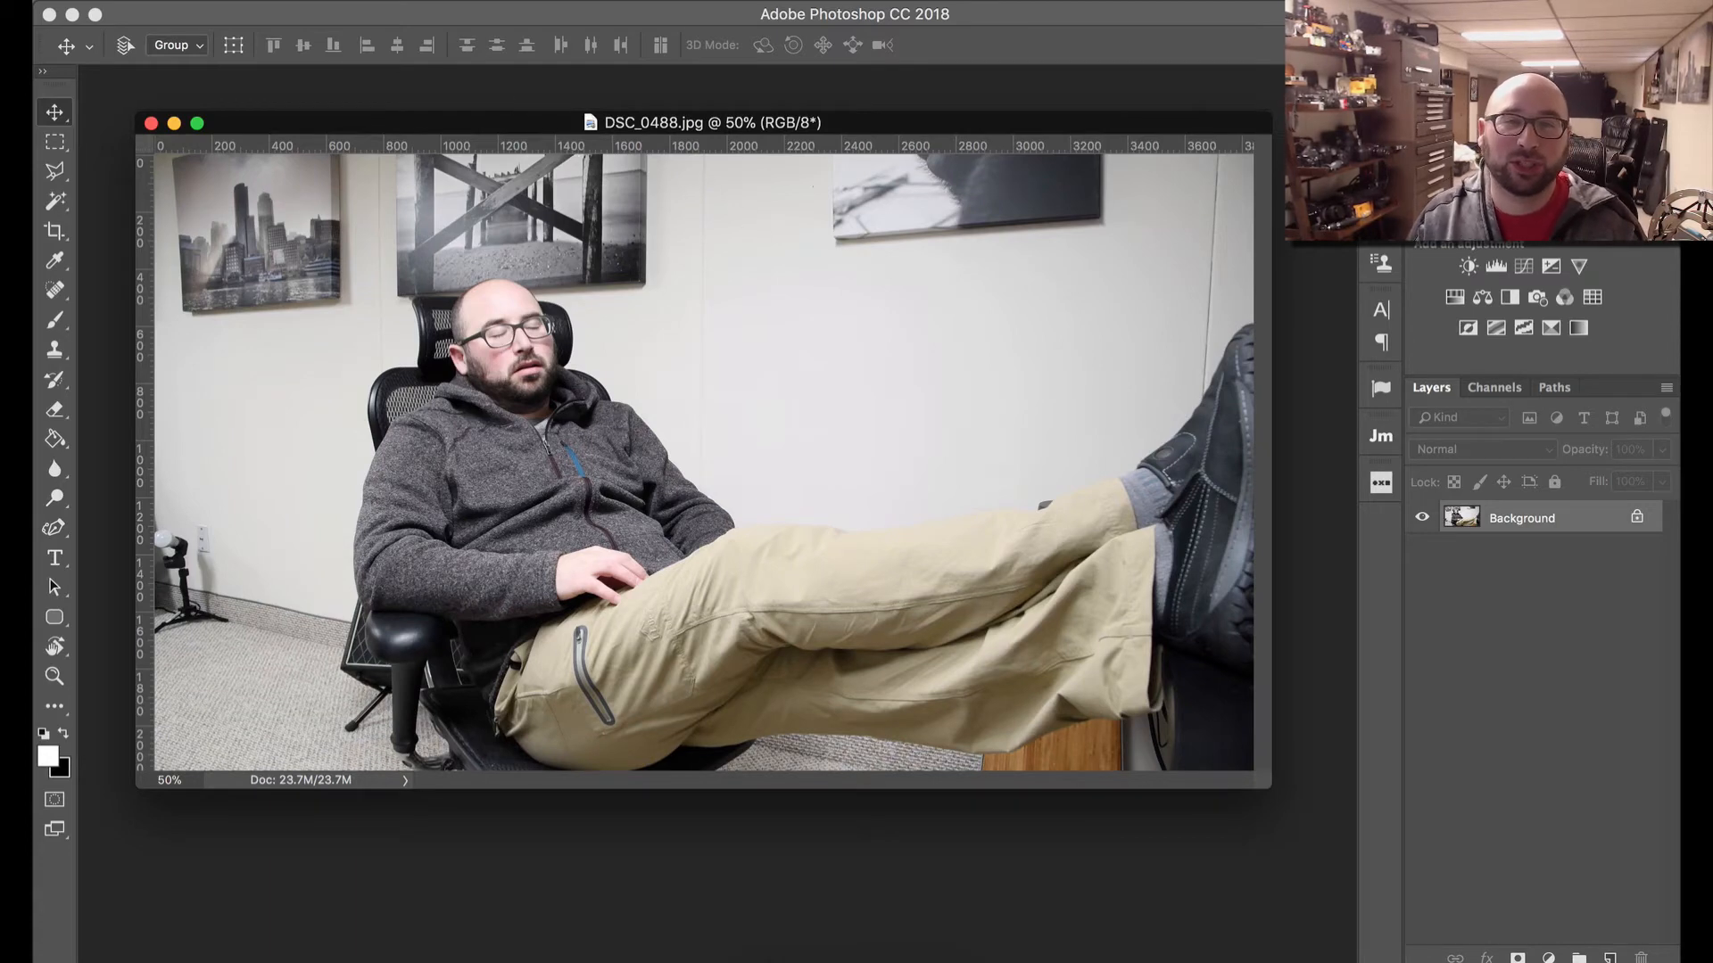
{"action": "left_click", "coordinate": [517, 0]}
{"action": "left_click", "coordinate": [612, 256]}
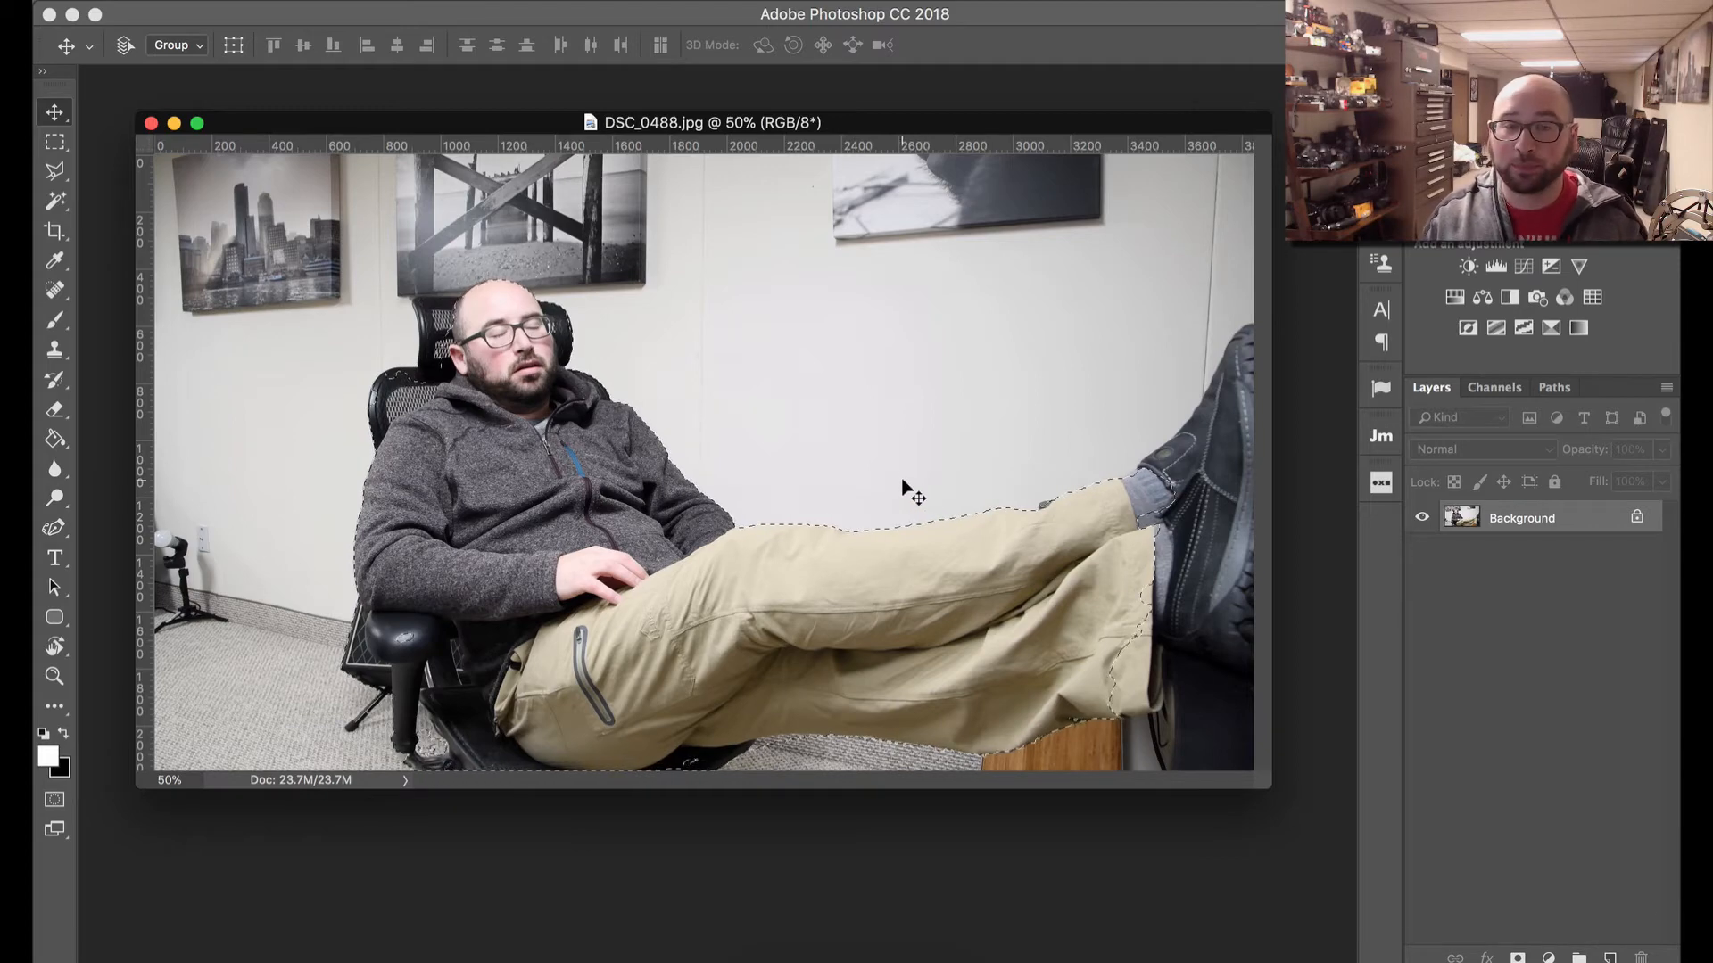
{"action": "key", "text": "super+d"}
{"action": "left_click", "coordinate": [149, 122]}
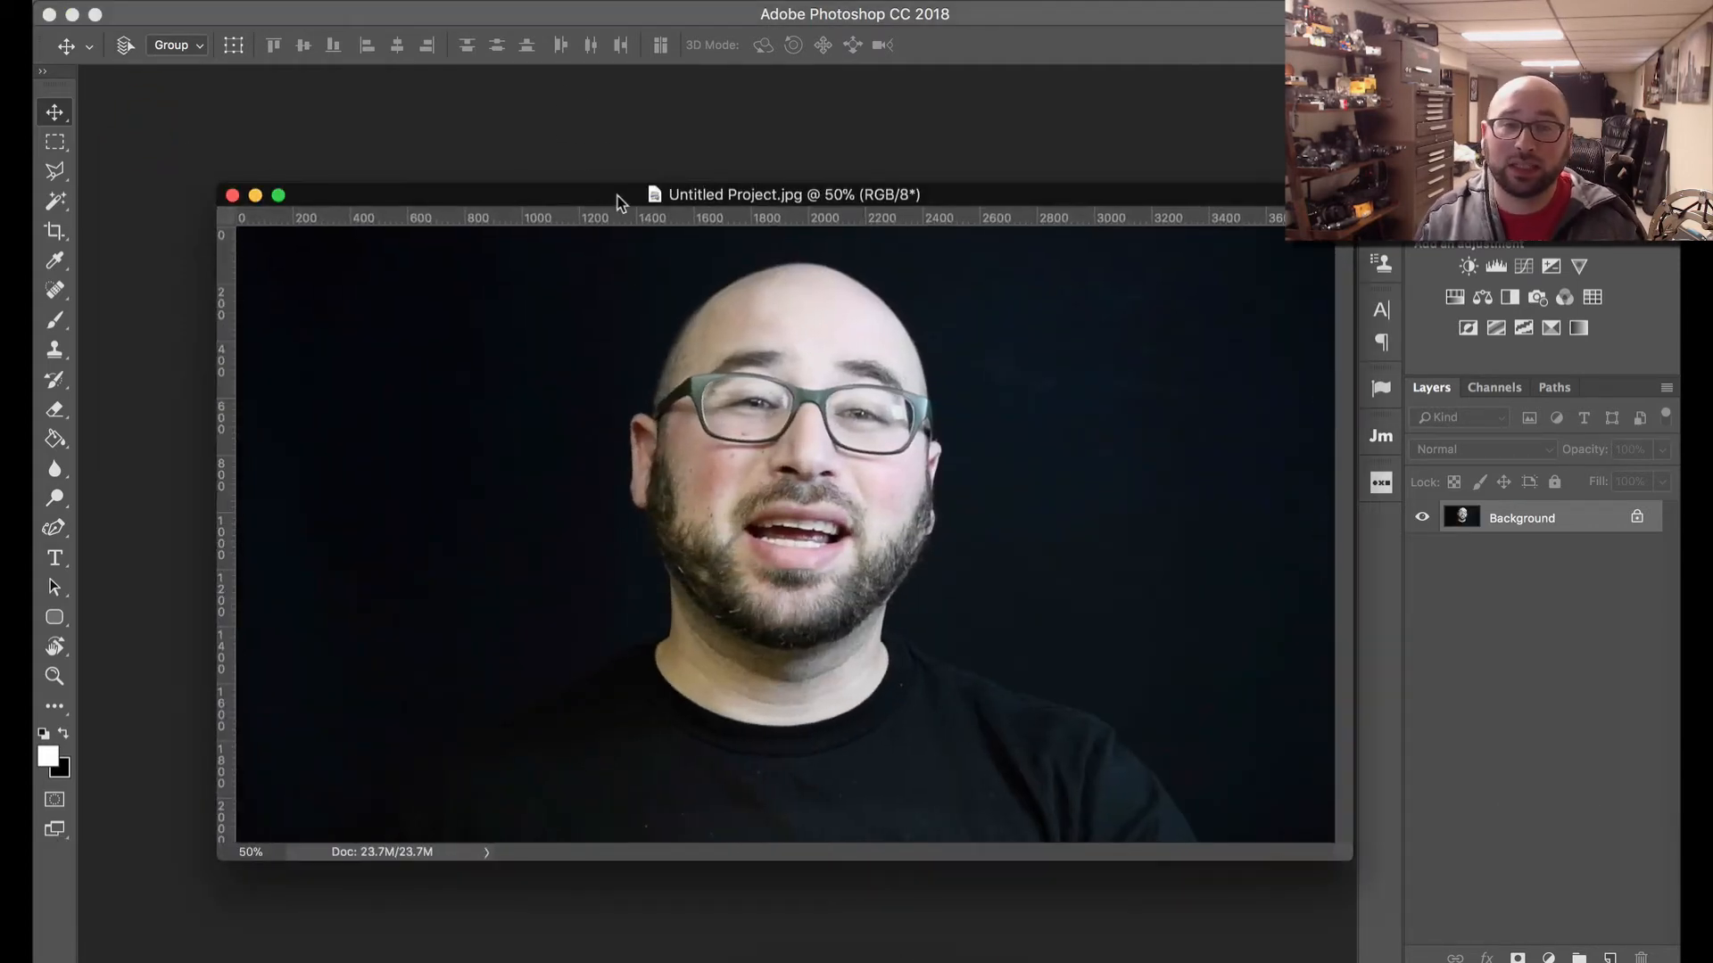
Step: Fit Untitled Project.jpg to the screen and automatically select the man against the dark backdrop
{"action": "left_click_drag", "start_coordinate": [617, 195], "coordinate": [478, 139]}
{"action": "key", "text": "super+0"}
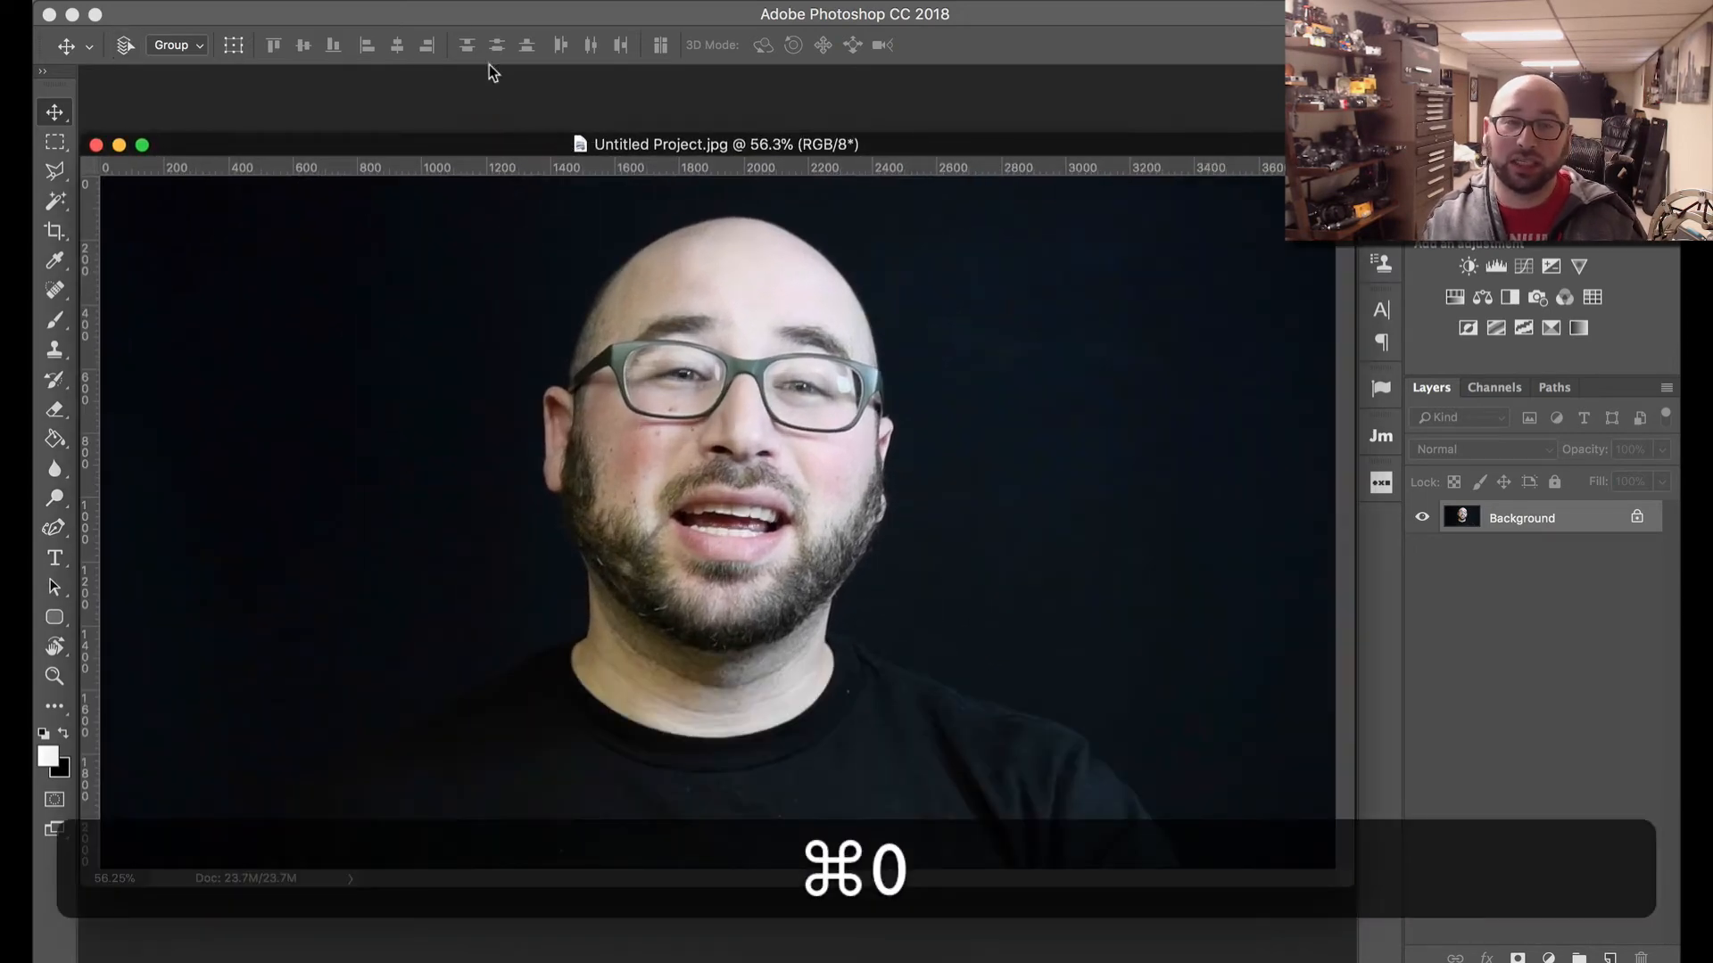
{"action": "left_click", "coordinate": [466, 1]}
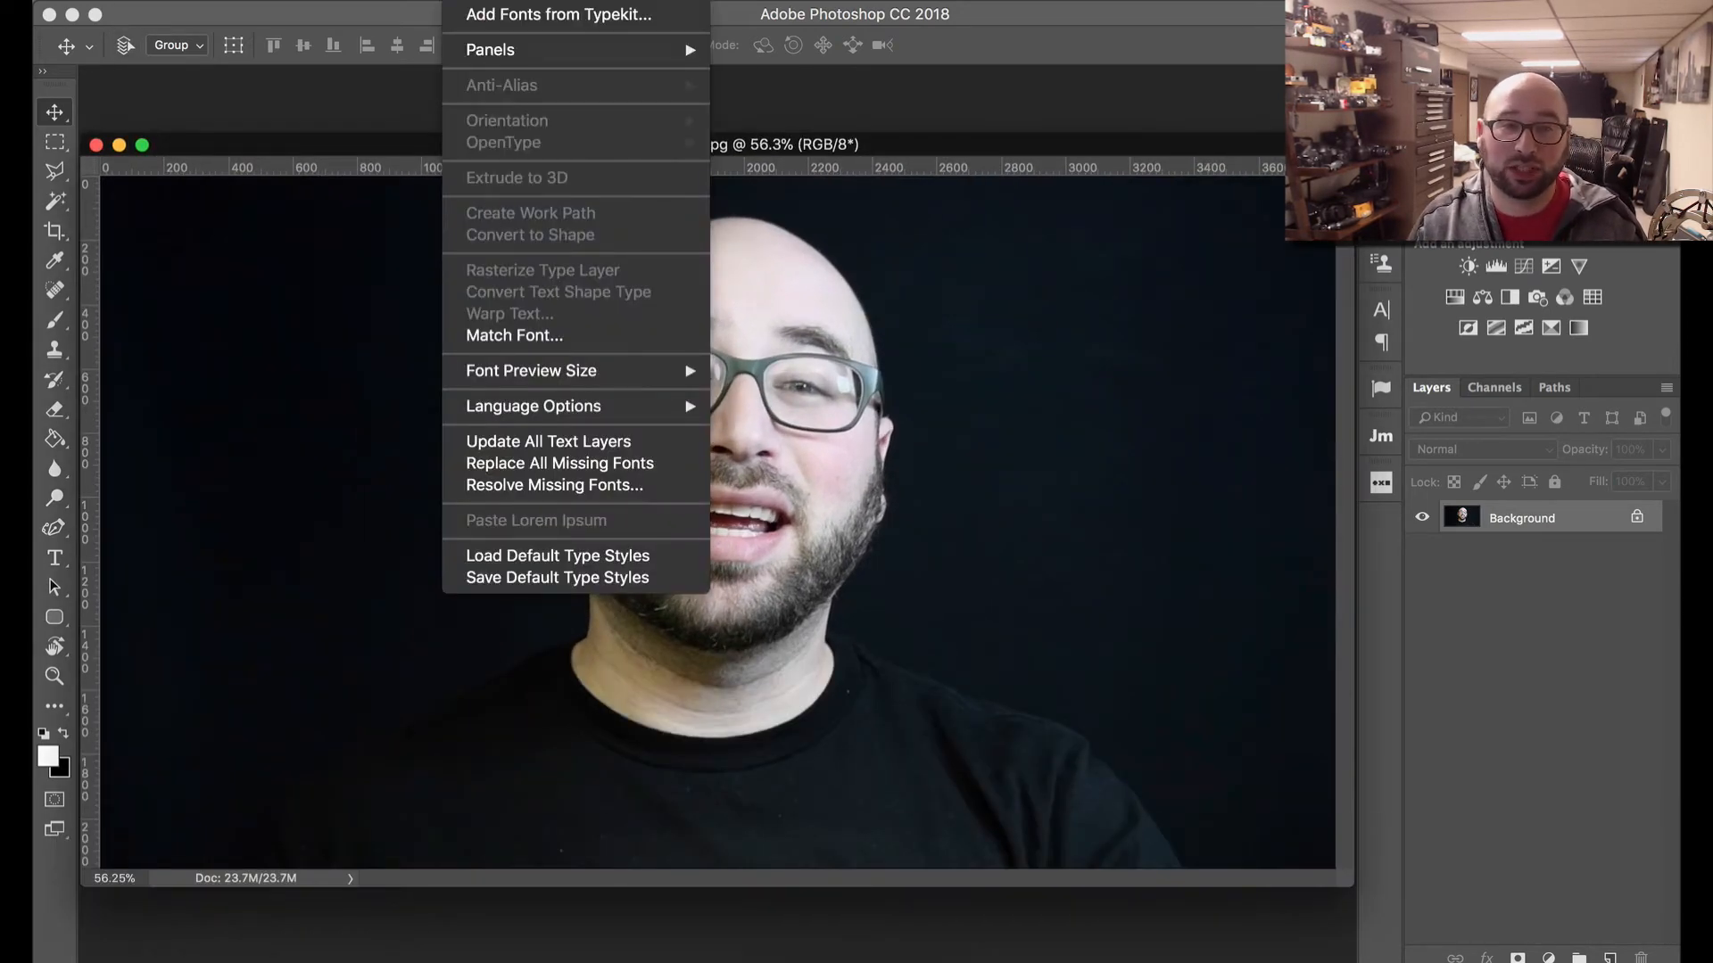
{"action": "left_click", "coordinate": [466, 1]}
{"action": "left_click", "coordinate": [409, 1]}
{"action": "mouse_move", "coordinate": [525, 1]}
{"action": "left_click", "coordinate": [579, 261]}
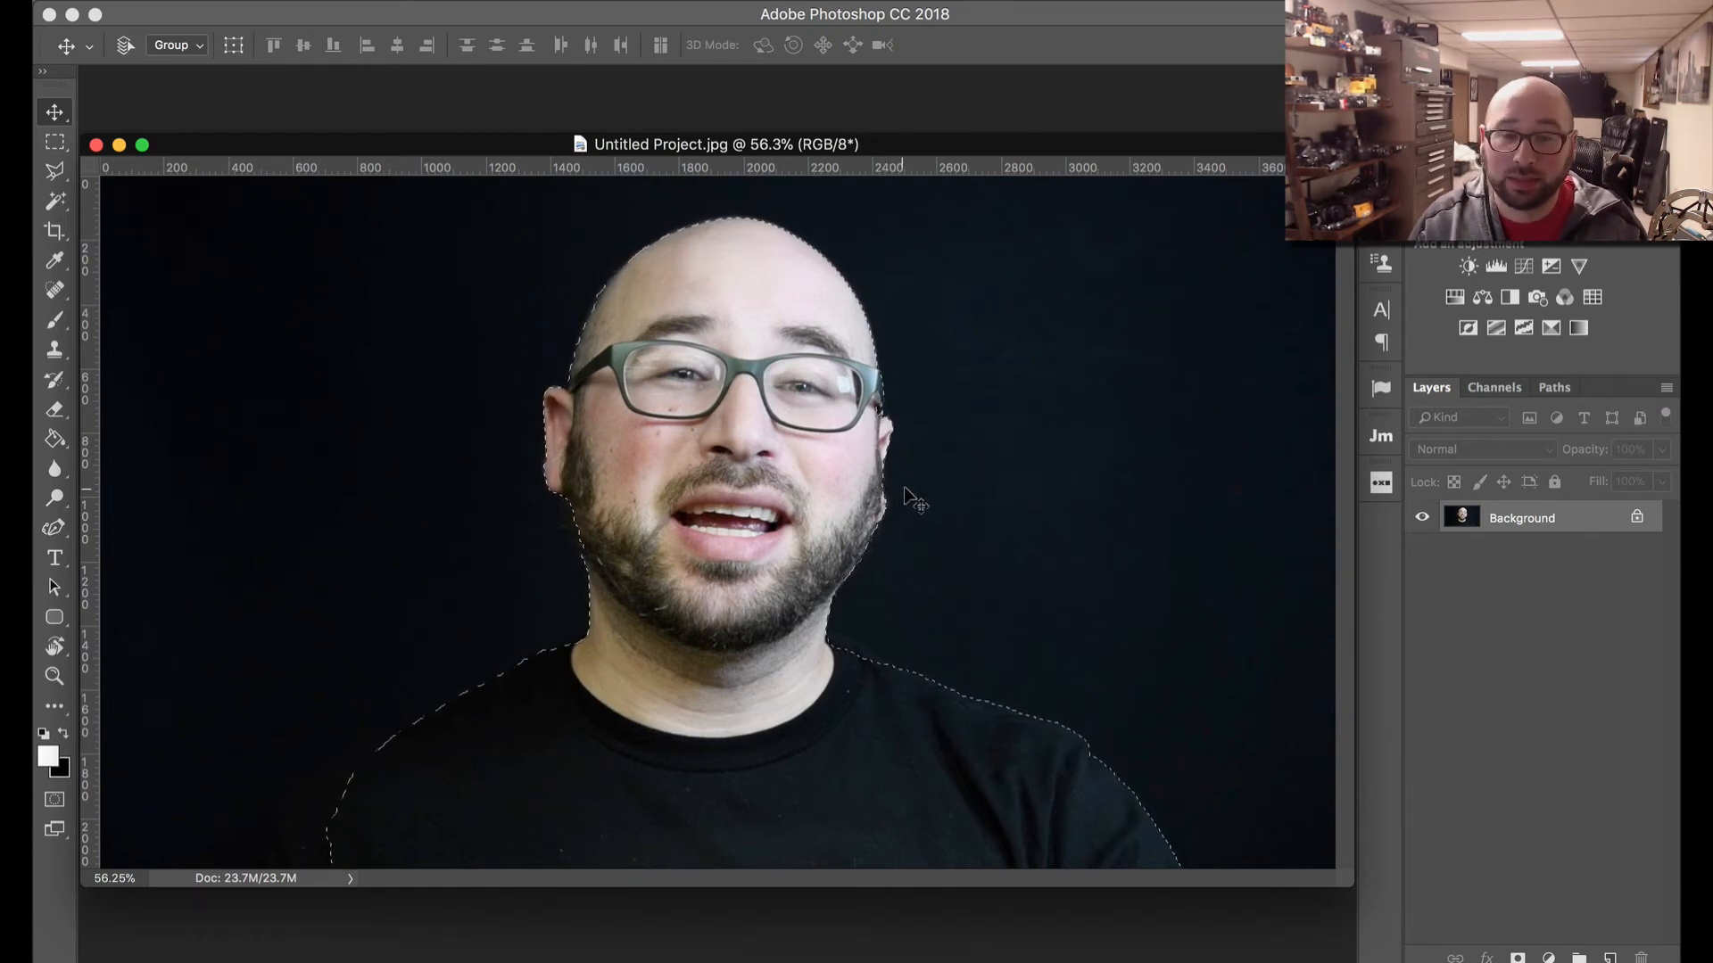
Step: Convert the portrait's Background to a regular layer and invert the selection to cover the dark backdrop
{"action": "double_click", "coordinate": [1478, 538]}
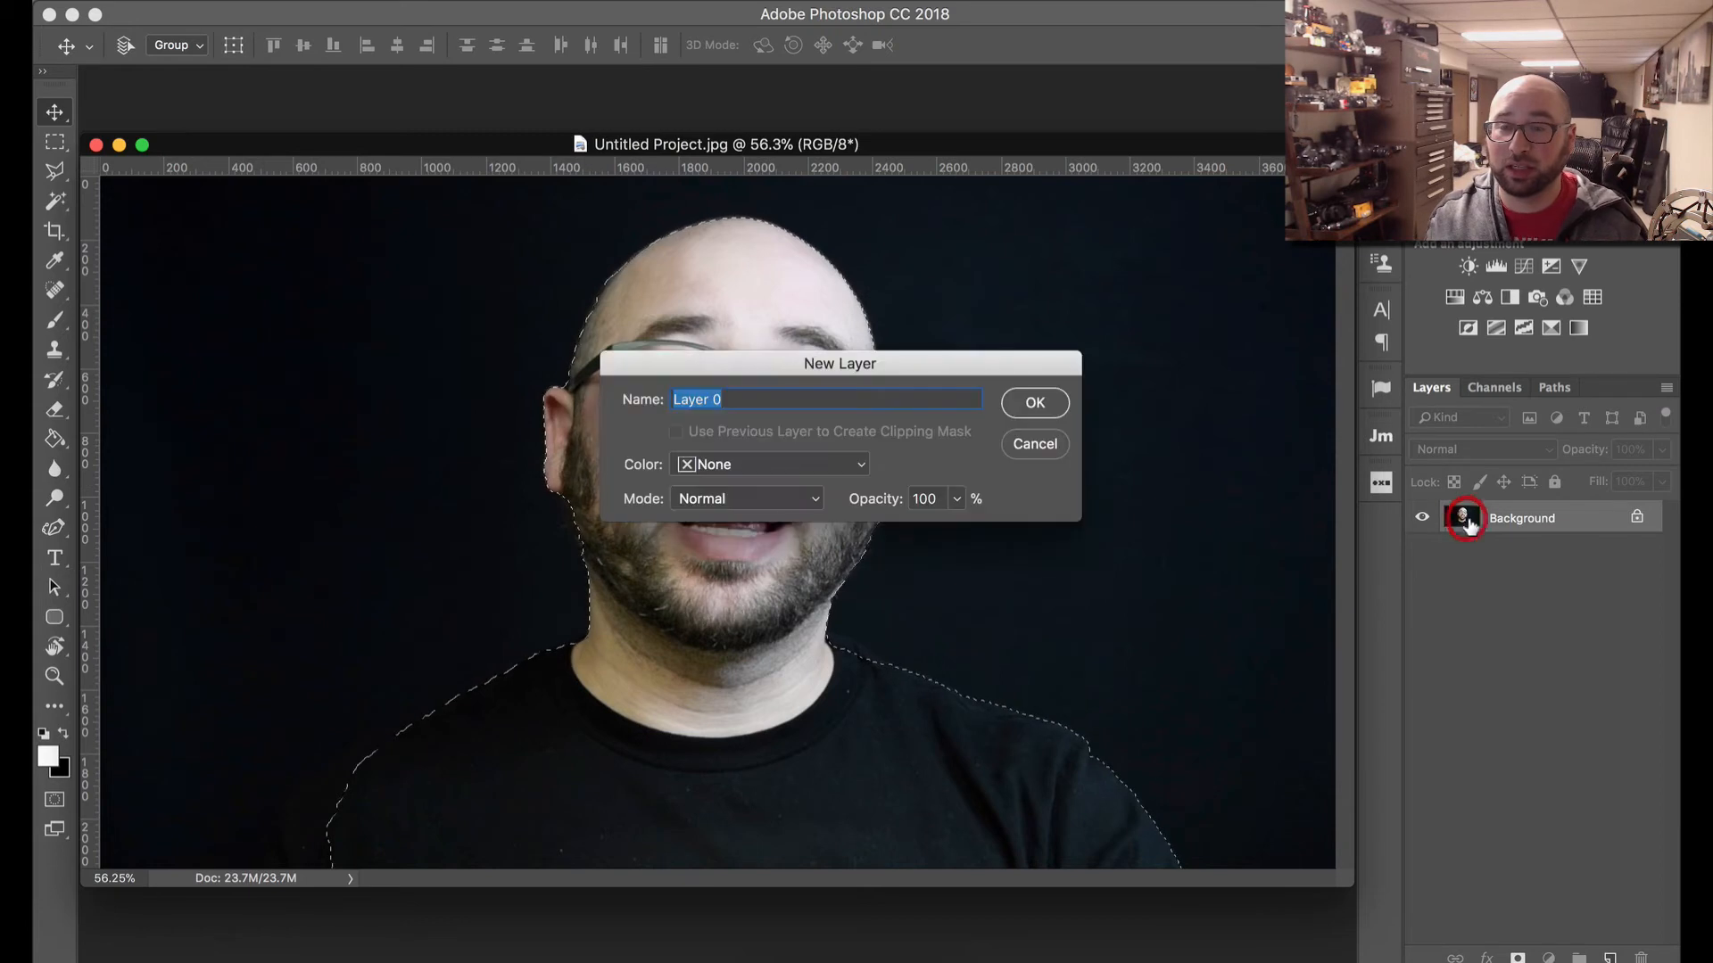
{"action": "key", "text": "Return"}
{"action": "key", "text": "shift+super+i"}
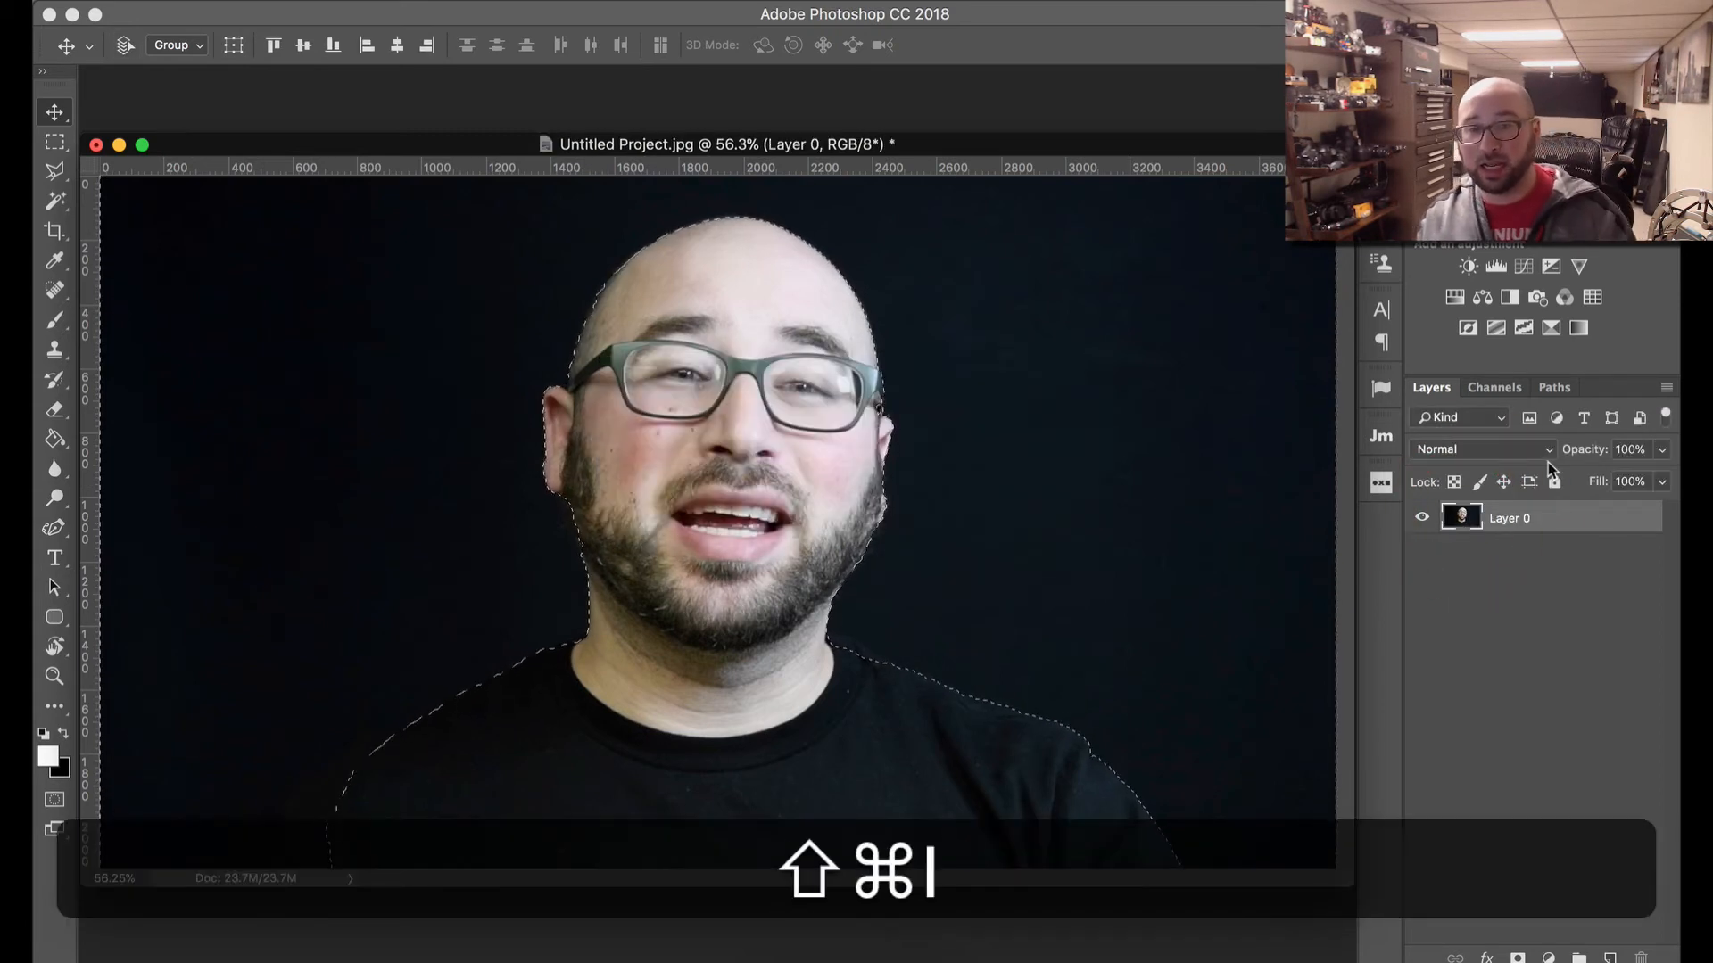
Step: Touch up the backdrop selection beside the glasses' temple with the Quick Selection tool and delete the dark backdrop
{"action": "left_click", "coordinate": [57, 291]}
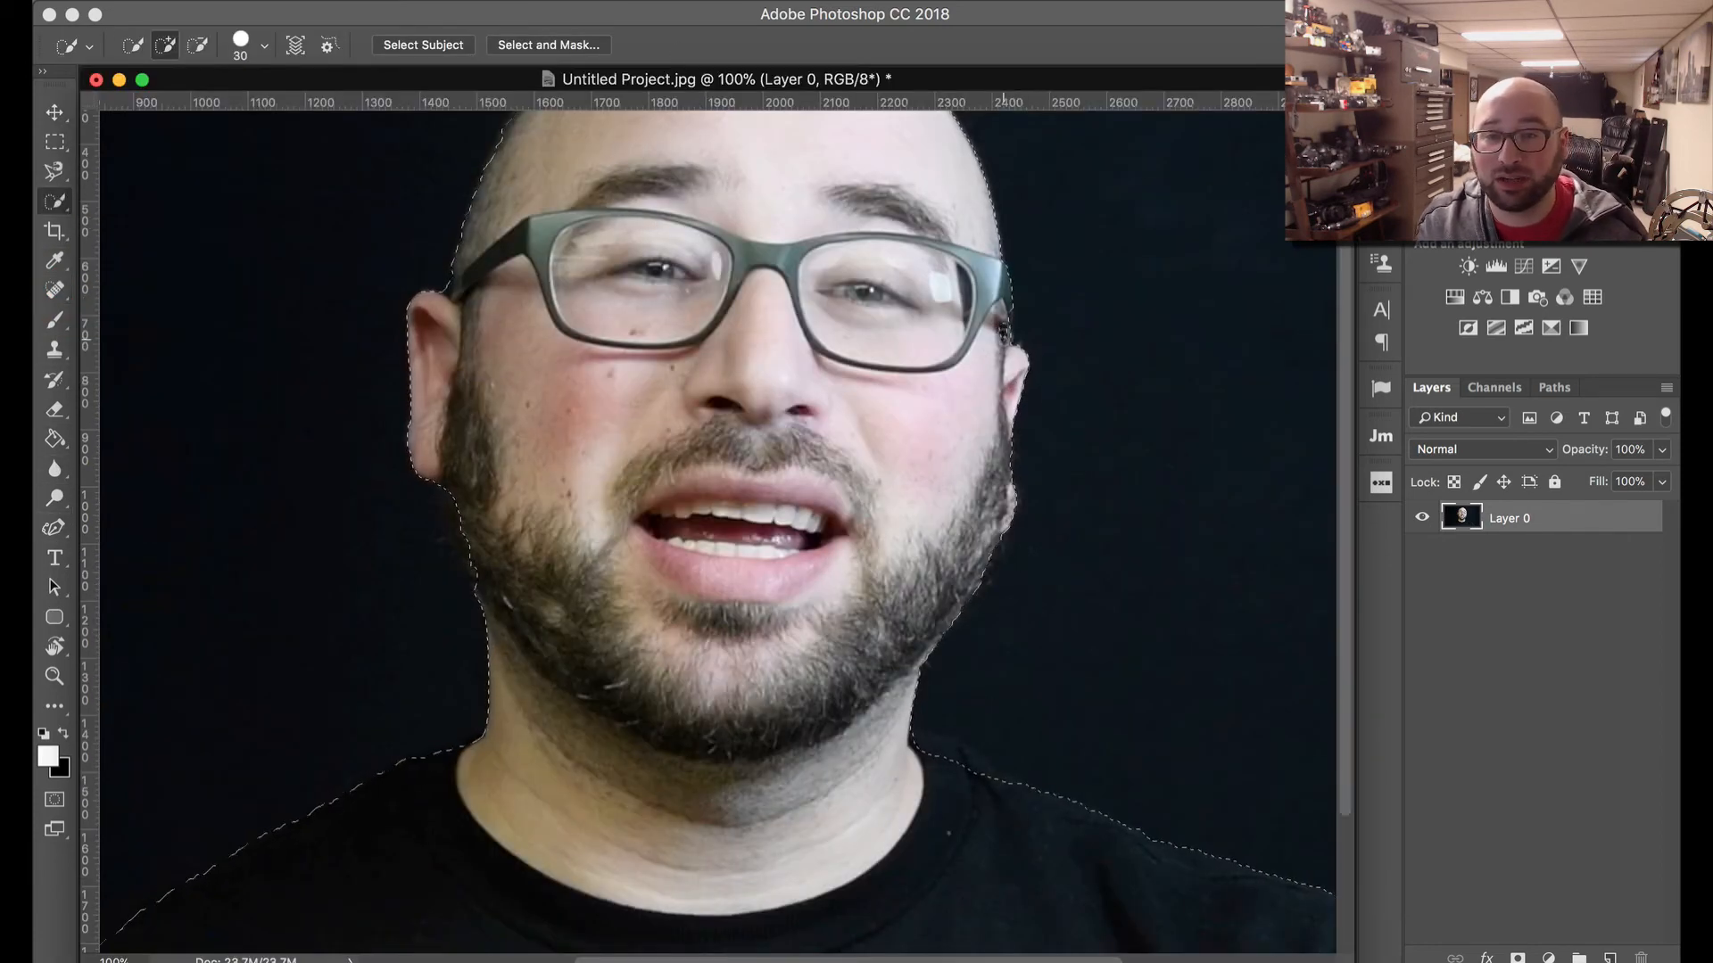
{"action": "left_click", "coordinate": [1001, 326]}
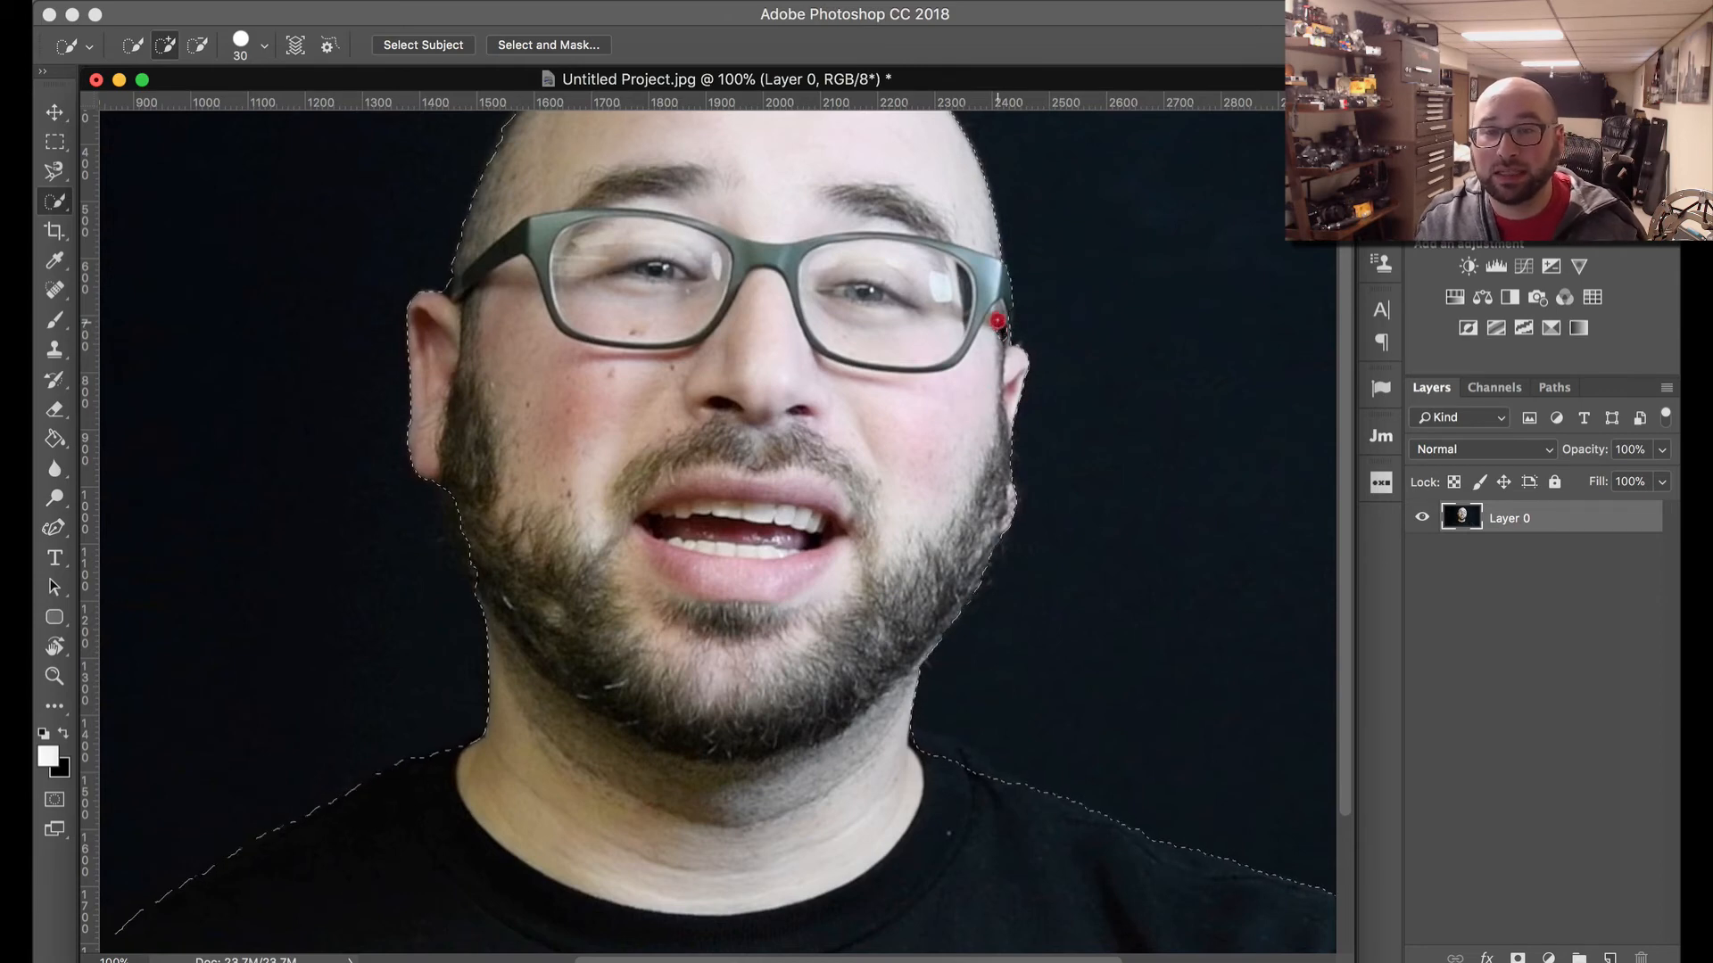
{"action": "key", "text": "super+minus"}
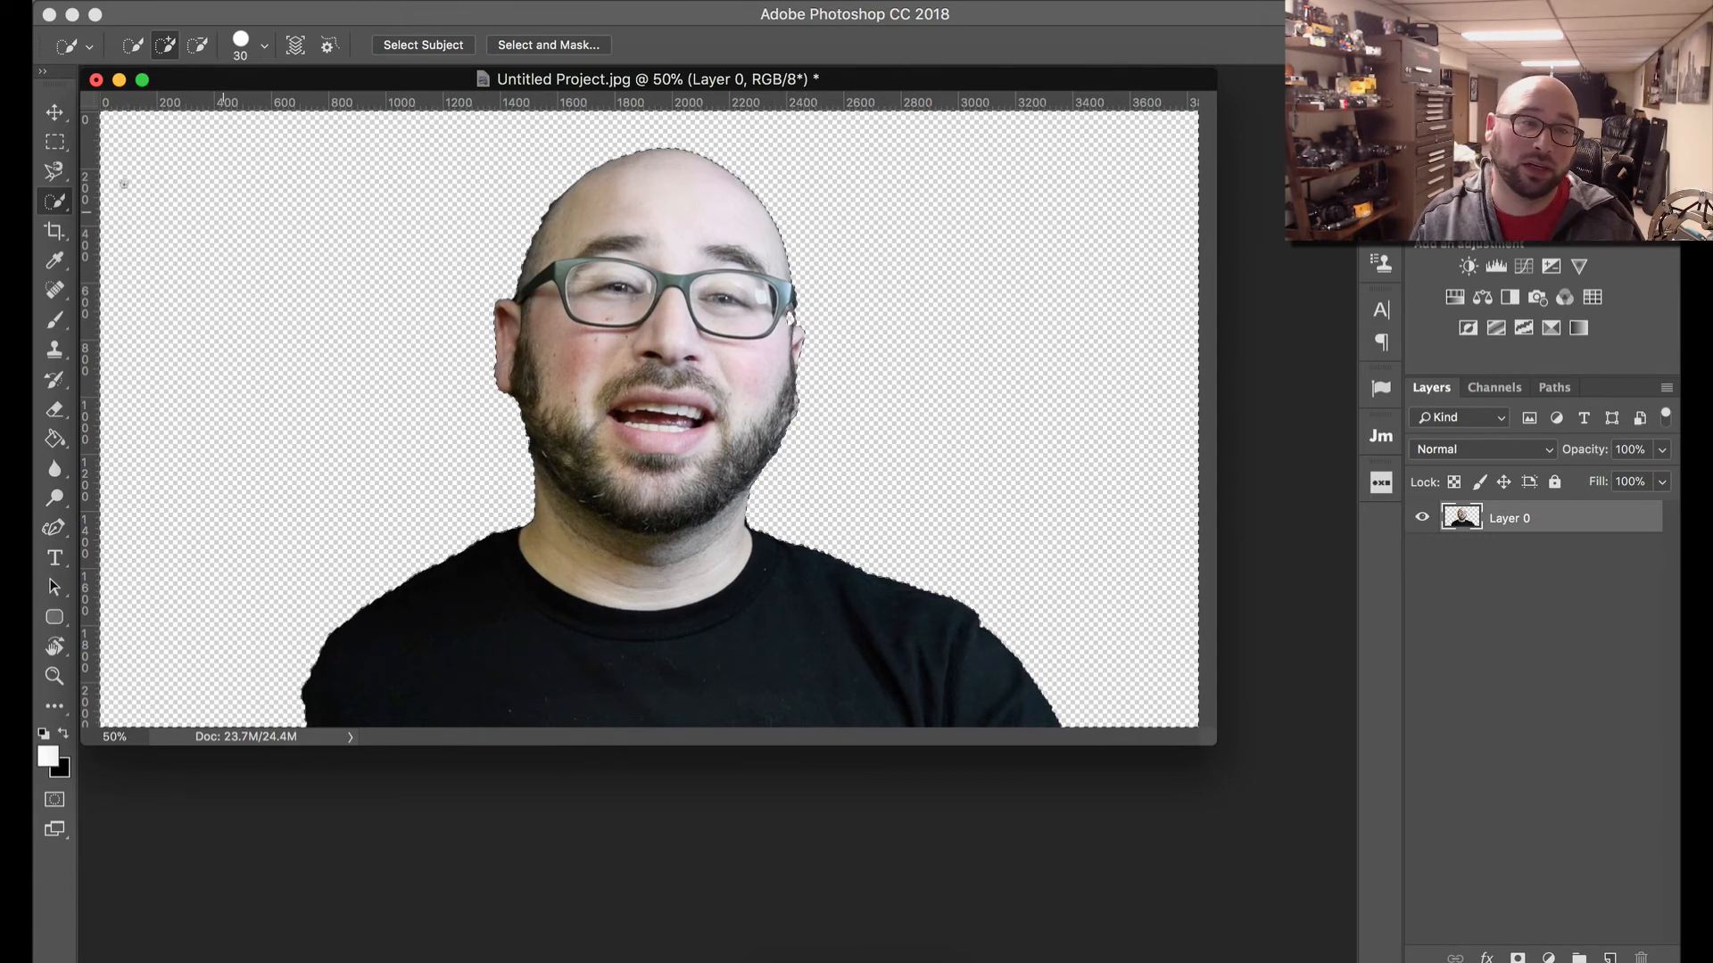
Step: Move the cut-out man toward the right side of the canvas with the Move tool
{"action": "left_click", "coordinate": [51, 114]}
{"action": "left_click_drag", "start_coordinate": [556, 310], "coordinate": [908, 329]}
{"action": "left_click", "coordinate": [518, 1]}
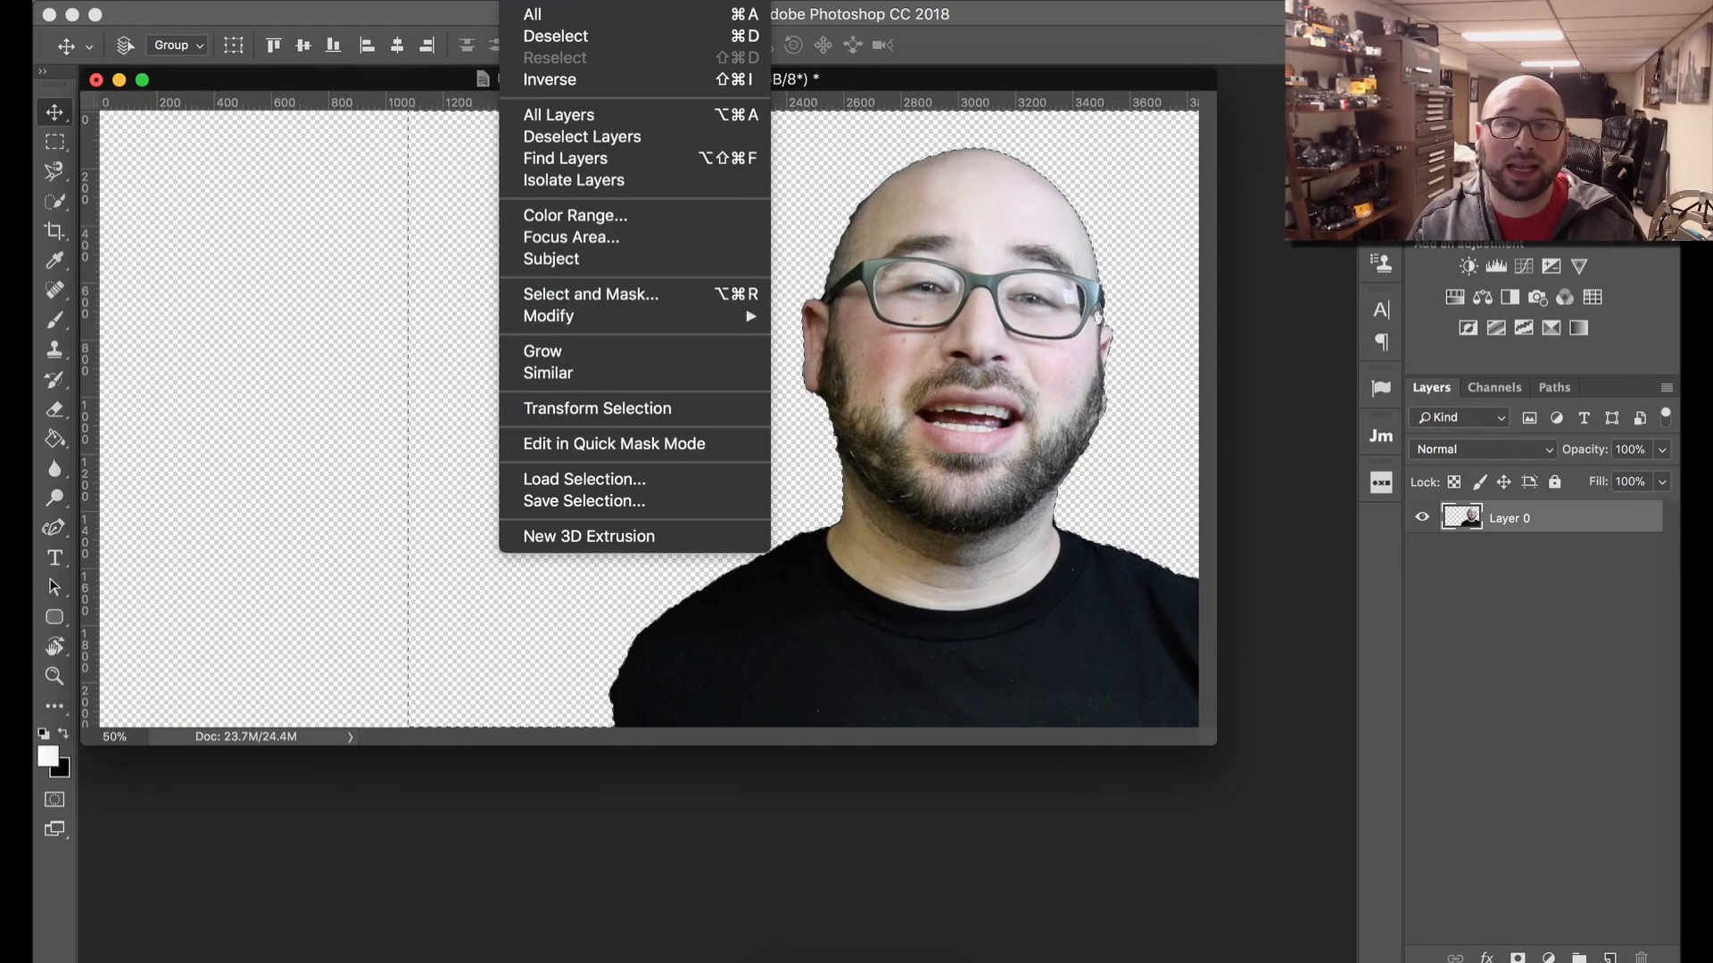